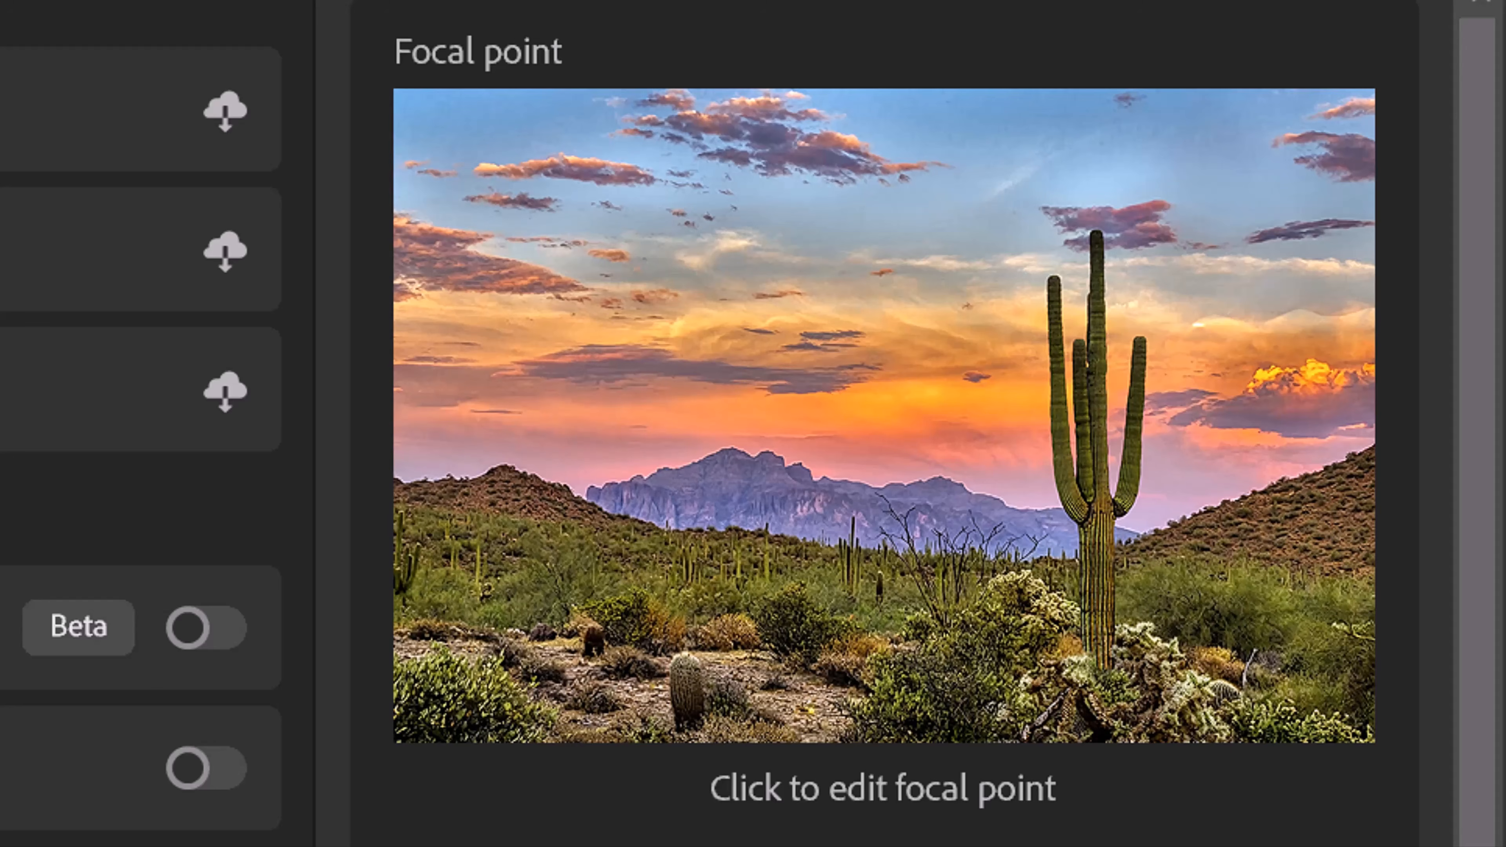
Step: Place the Depth Blur focal point at the base of the cactus and briefly preview the depth map only output
{"action": "left_click", "coordinate": [1101, 598]}
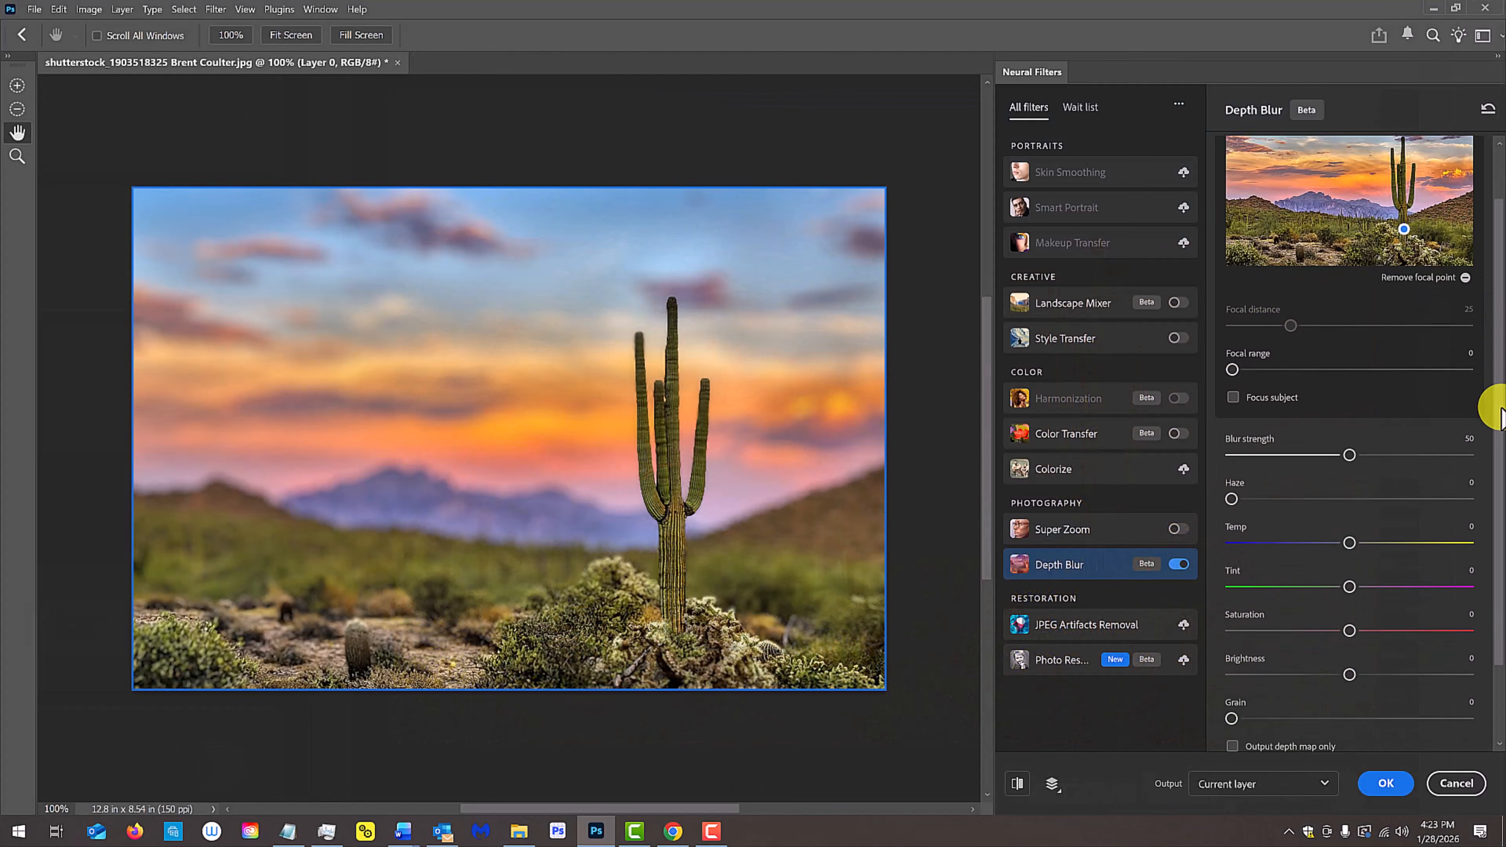
{"action": "scroll", "coordinate": [1498, 393], "scroll_direction": "down", "scroll_amount": 2}
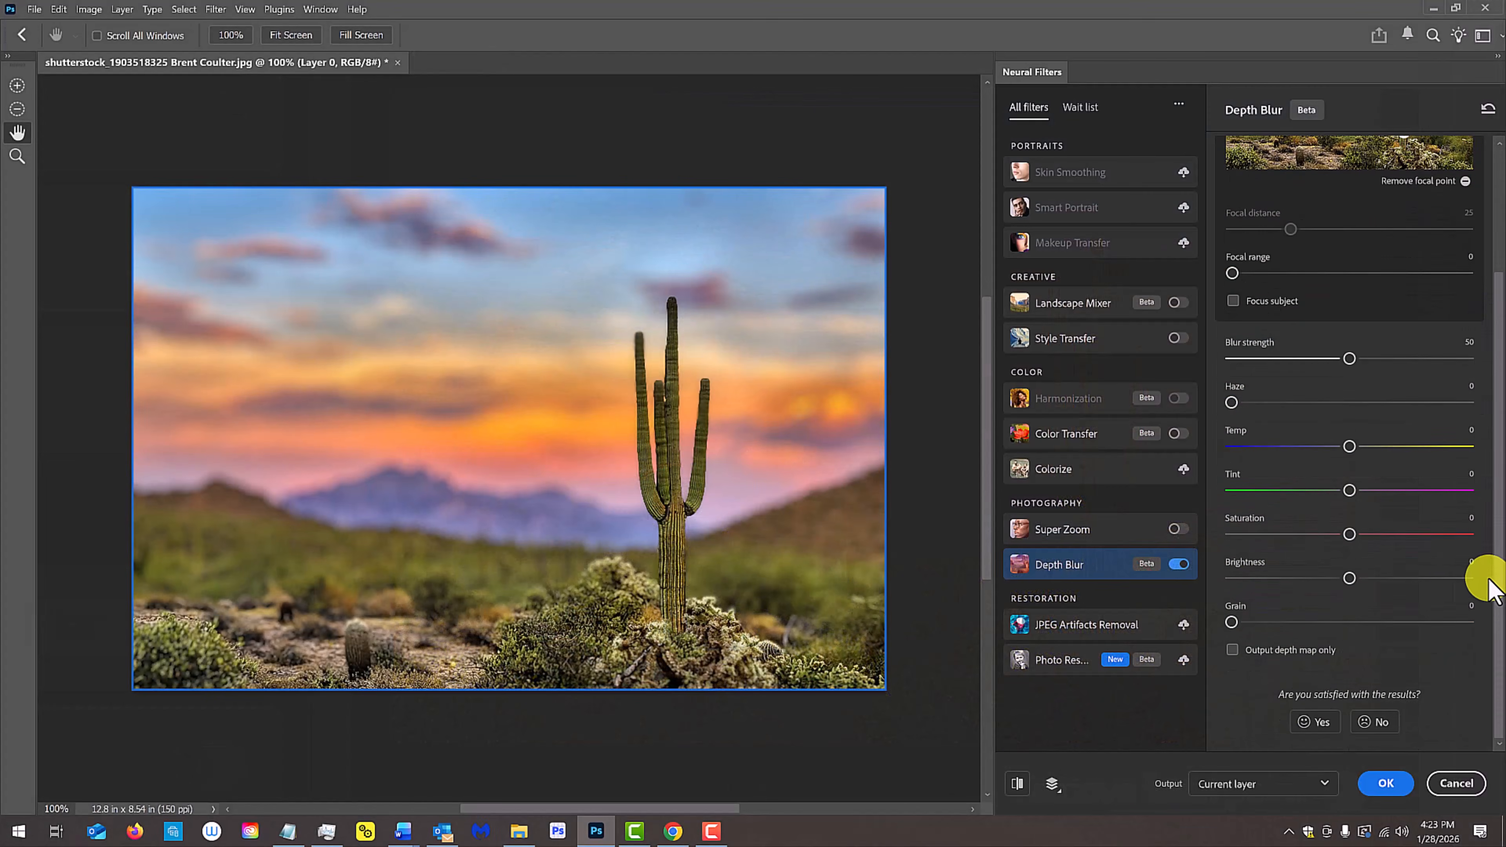
{"action": "left_click", "coordinate": [1234, 658]}
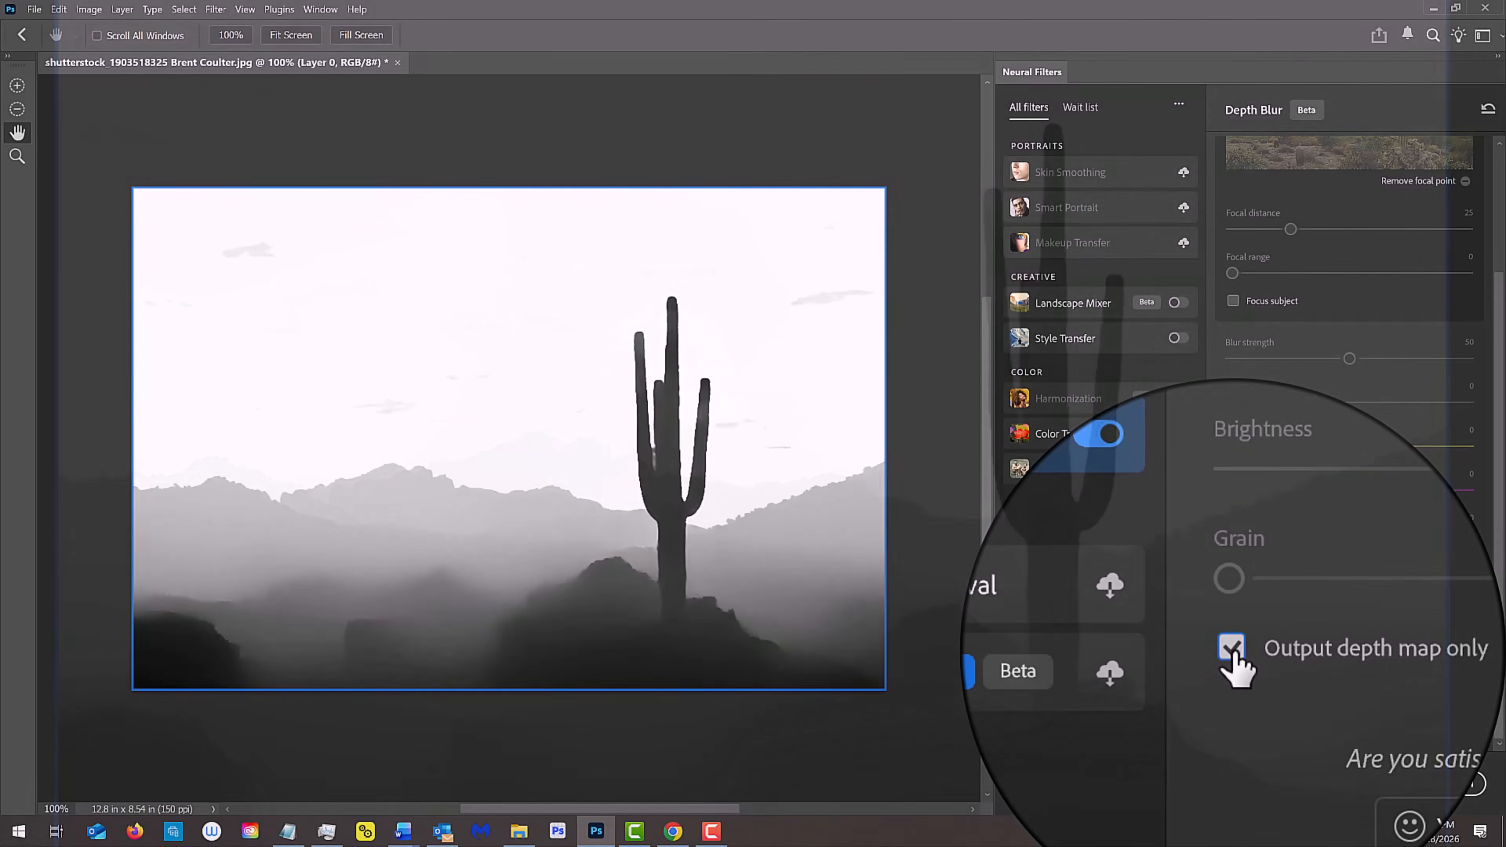
{"action": "left_click", "coordinate": [1233, 658]}
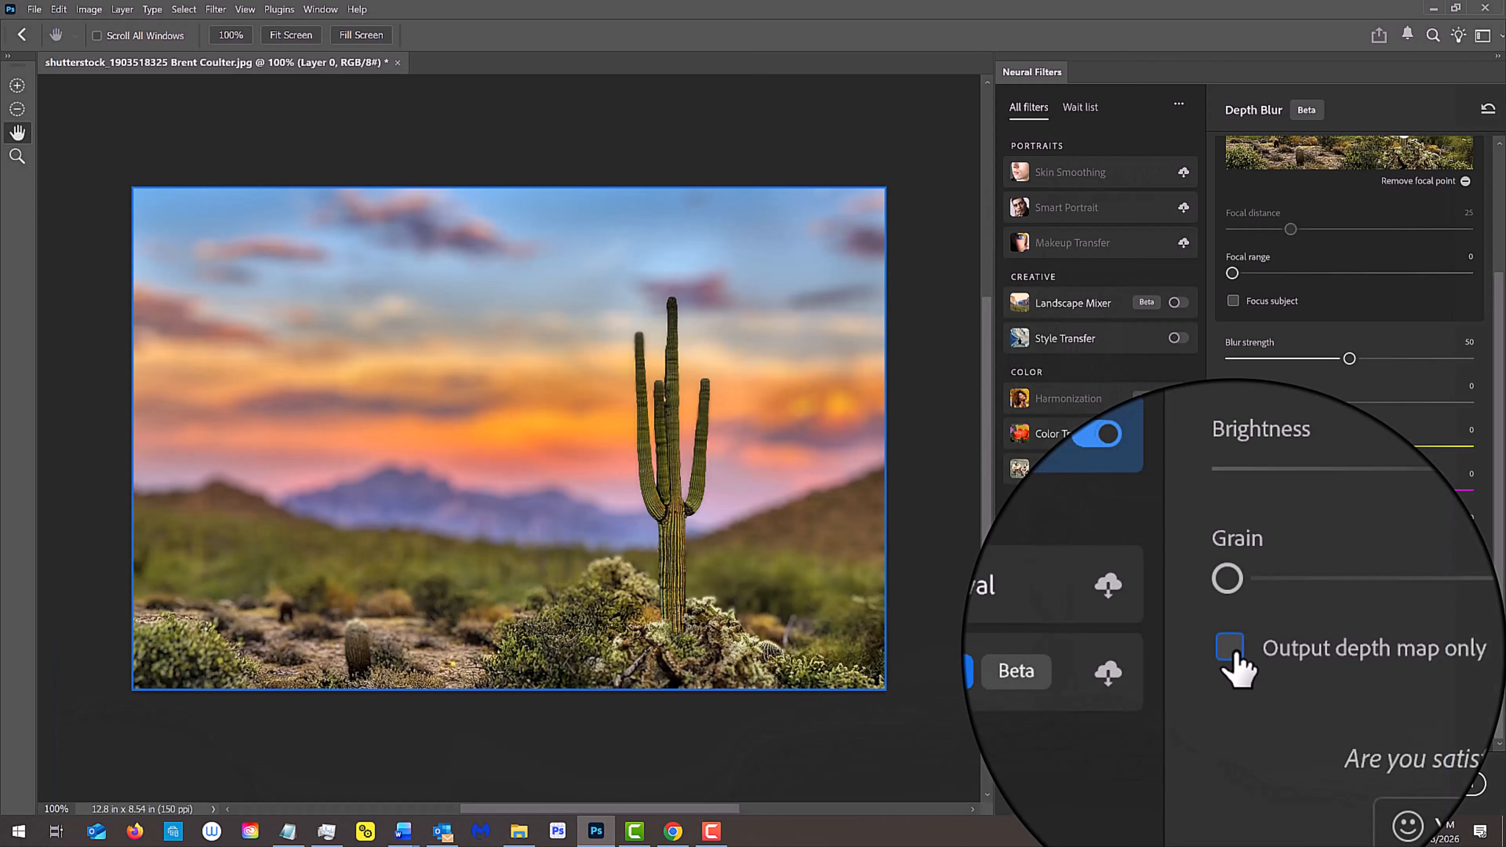
Step: Try the focal point on the distant mountains and return it to the base of the cactus
{"action": "scroll", "coordinate": [1479, 447], "scroll_direction": "up", "scroll_amount": 3}
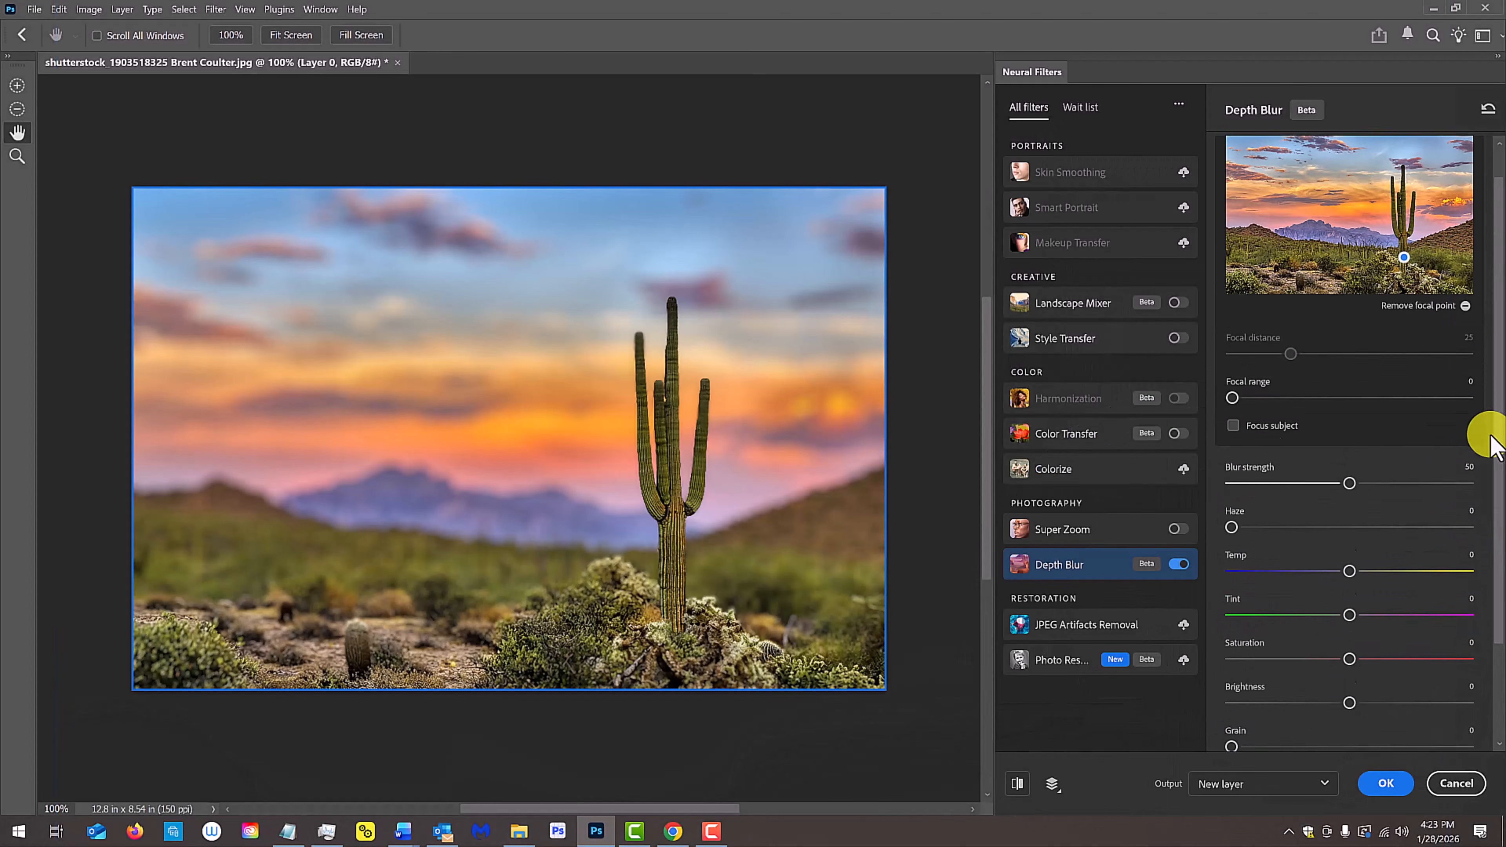
{"action": "left_click", "coordinate": [1404, 295]}
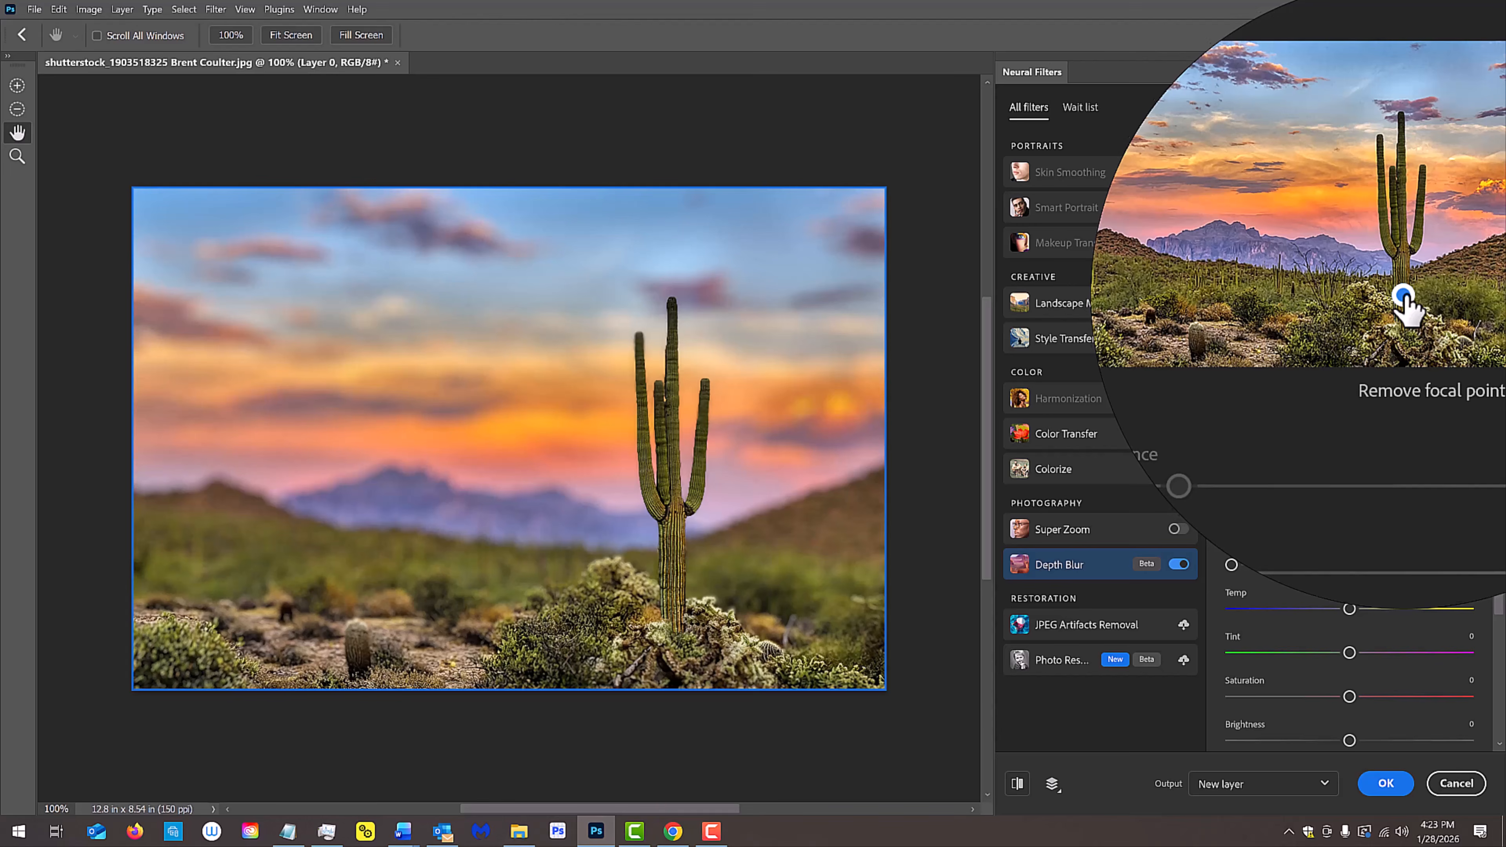
{"action": "left_click", "coordinate": [1343, 261]}
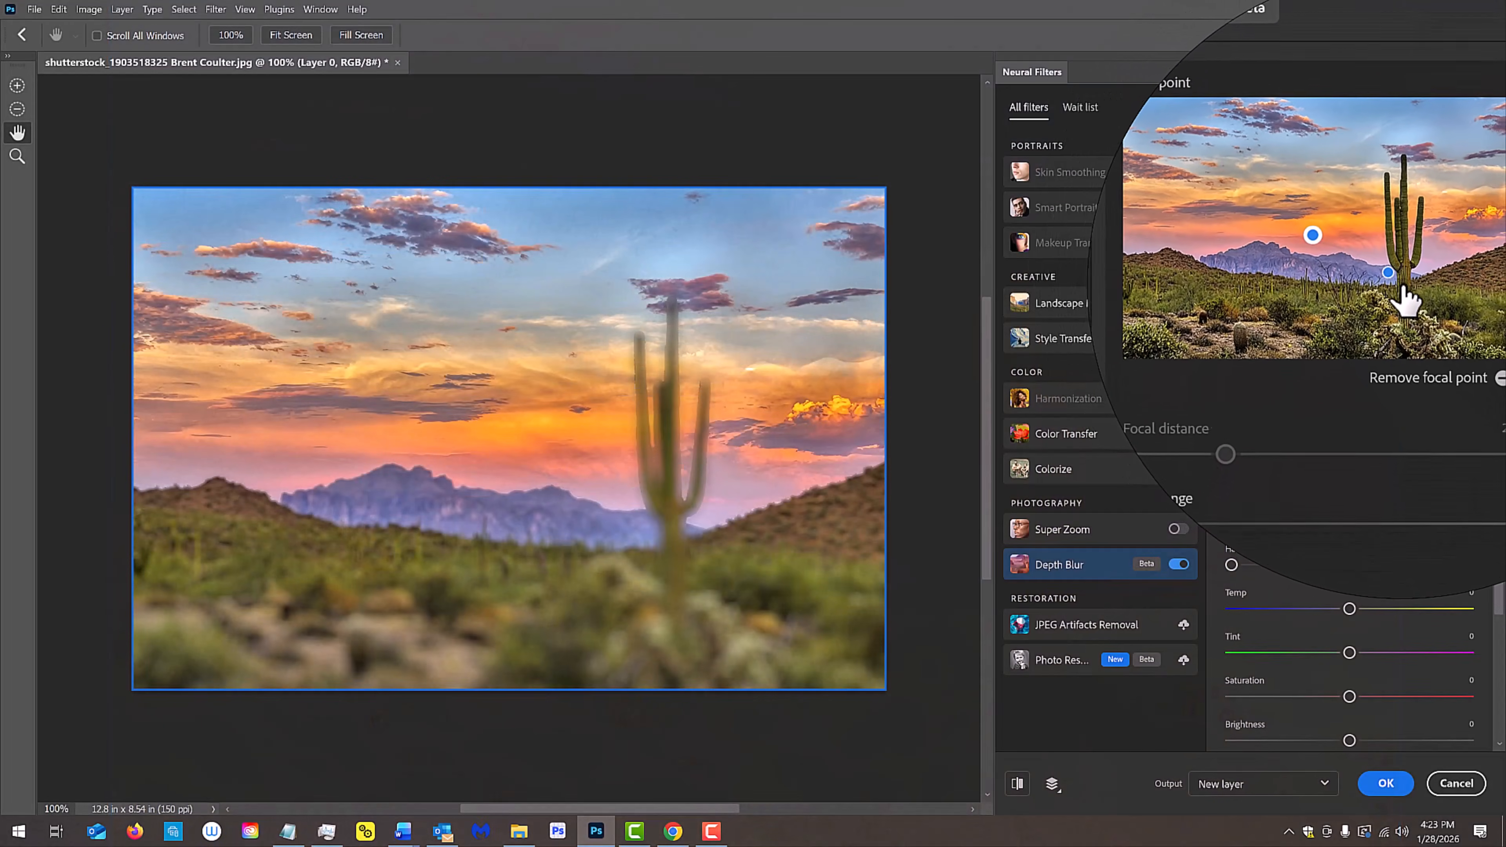
{"action": "left_click", "coordinate": [1404, 291]}
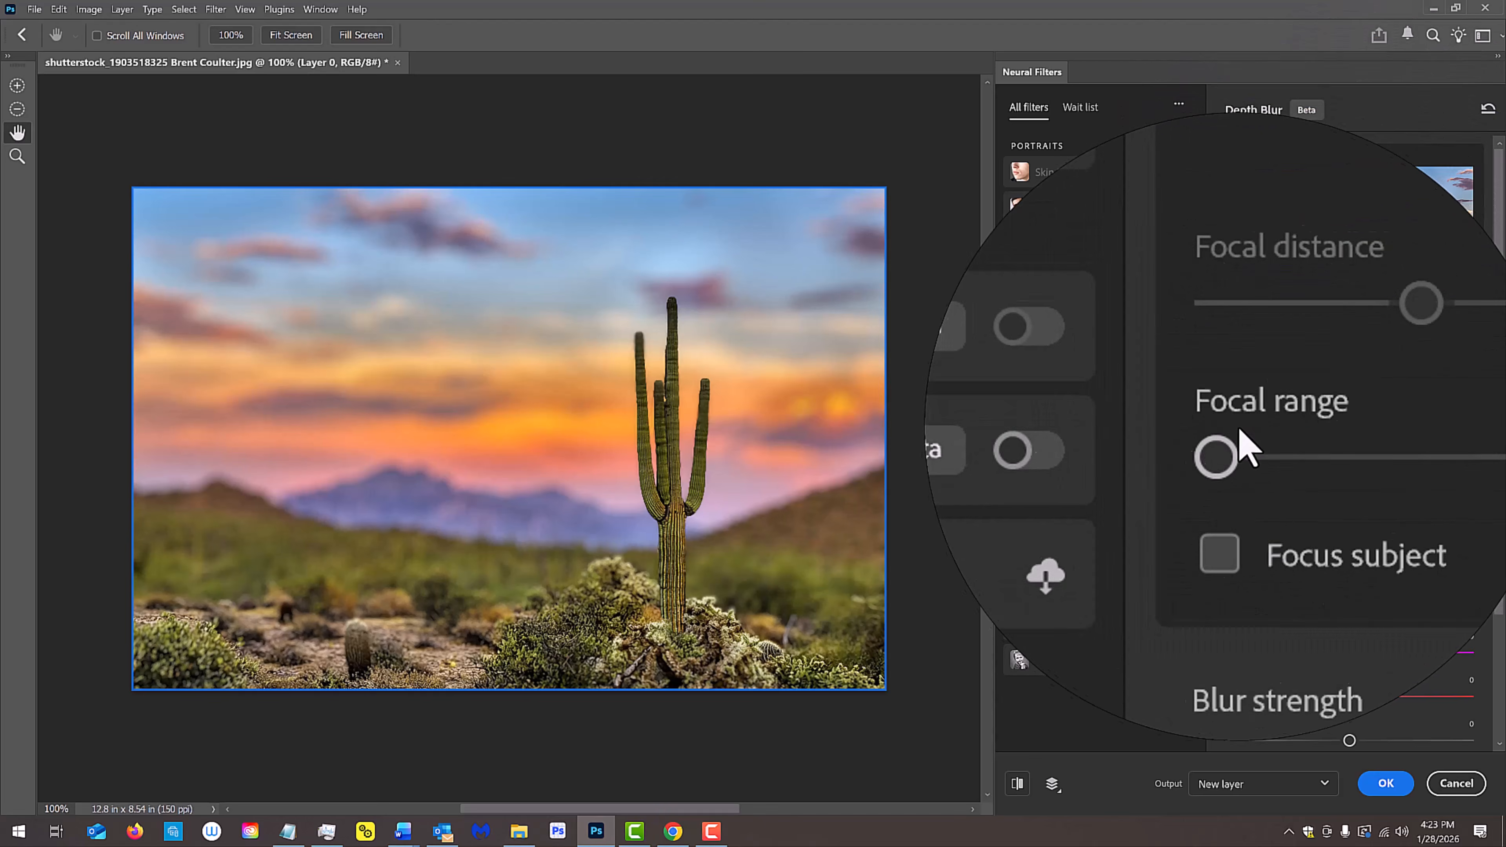
Step: Try a Focal range of 100 and return it to 0
{"action": "left_click_drag", "start_coordinate": [1236, 445], "coordinate": [1469, 451]}
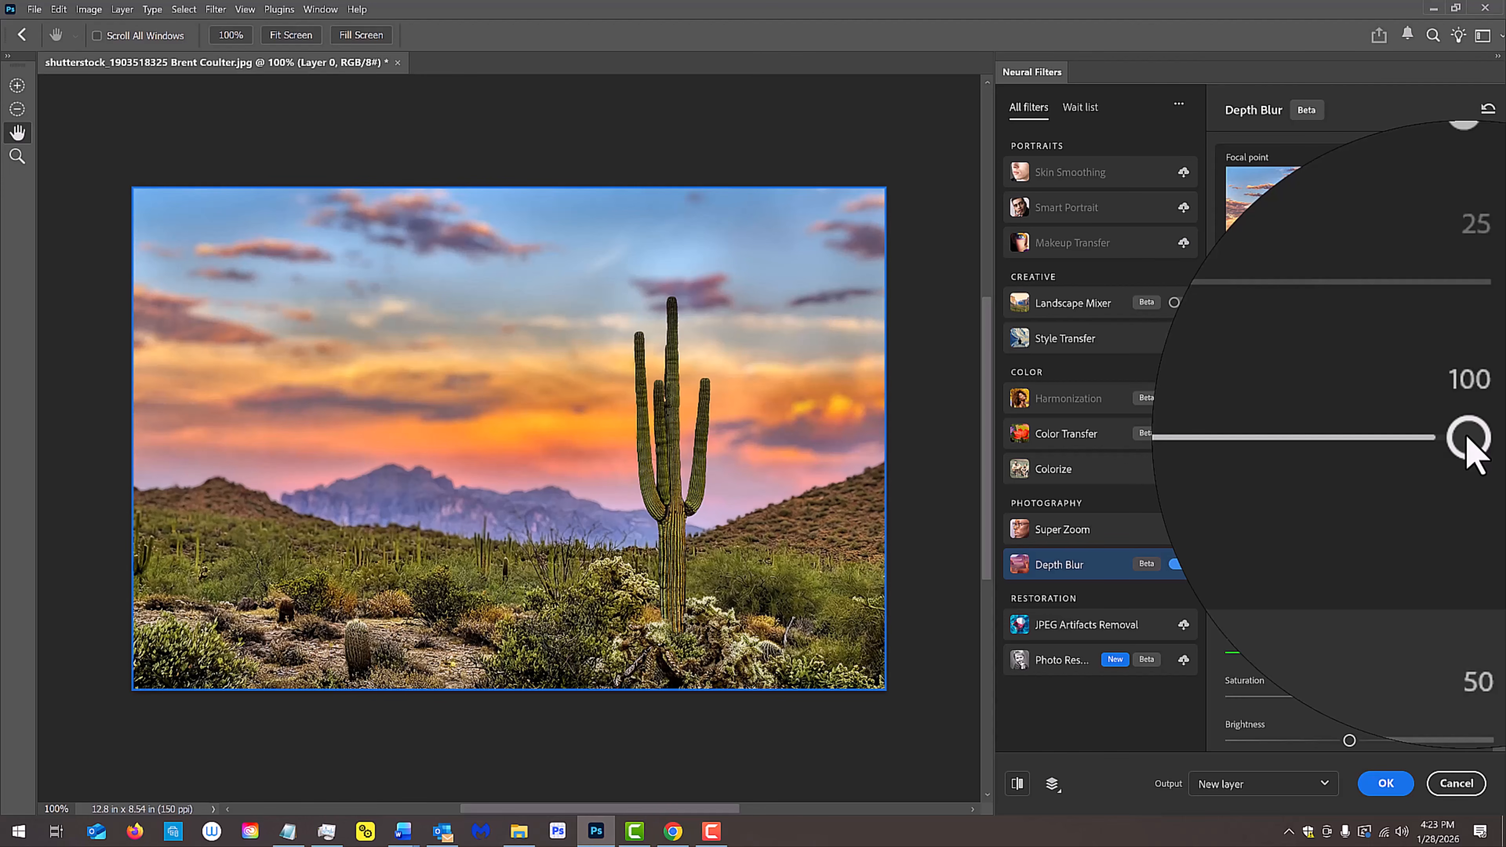
{"action": "left_click_drag", "start_coordinate": [1466, 437], "coordinate": [1226, 434]}
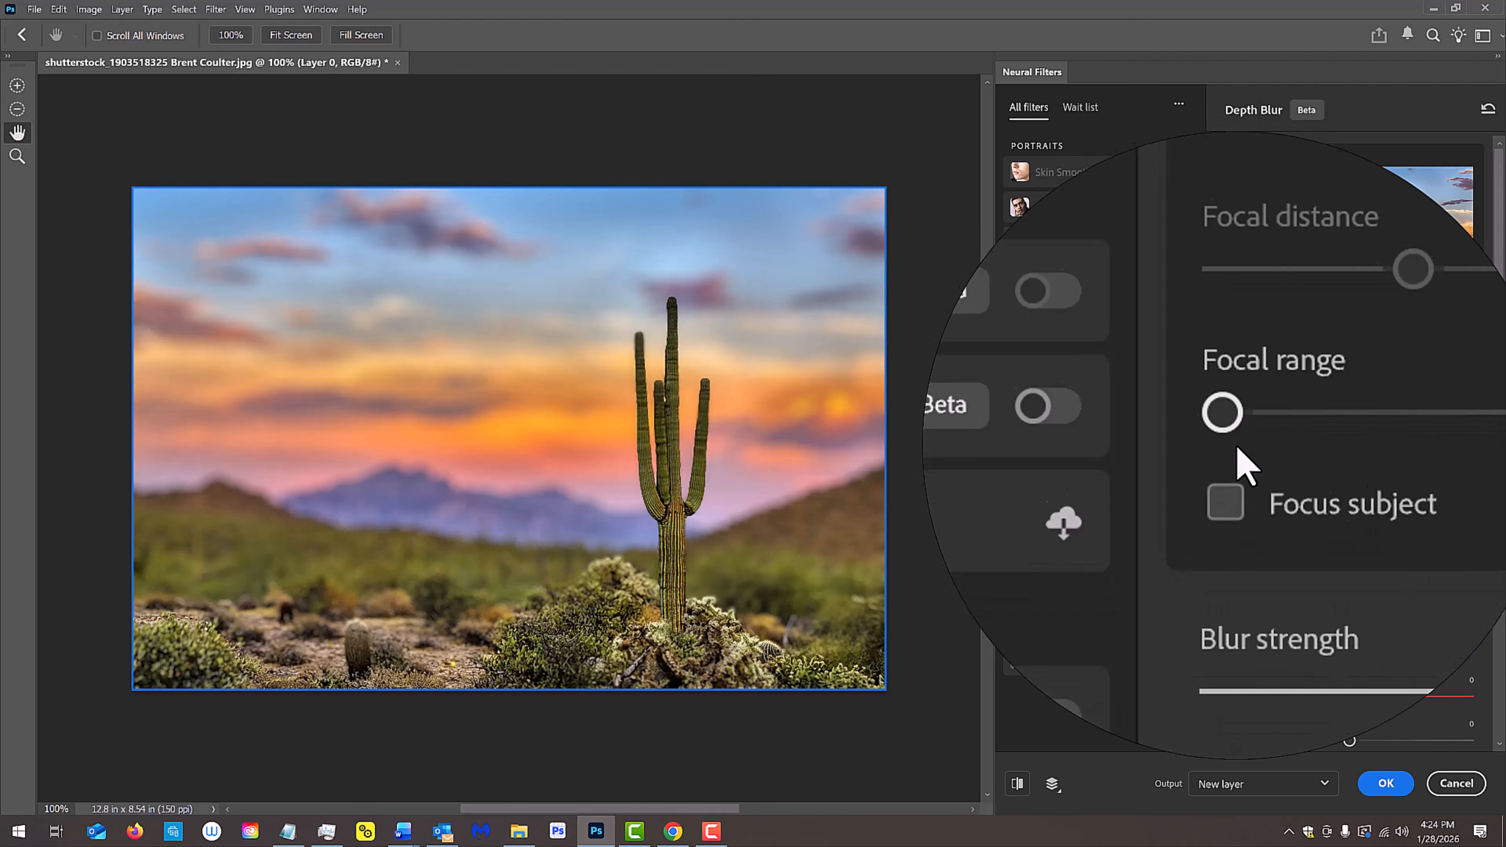
Step: Try out the Blur strength and a Haze of 100, and undo the haze change
{"action": "mouse_move", "coordinate": [1353, 536]}
{"action": "left_mouse_down"}
{"action": "mouse_move", "coordinate": [1471, 537]}
{"action": "mouse_move", "coordinate": [1233, 525]}
{"action": "mouse_move", "coordinate": [1351, 523]}
{"action": "left_mouse_up"}
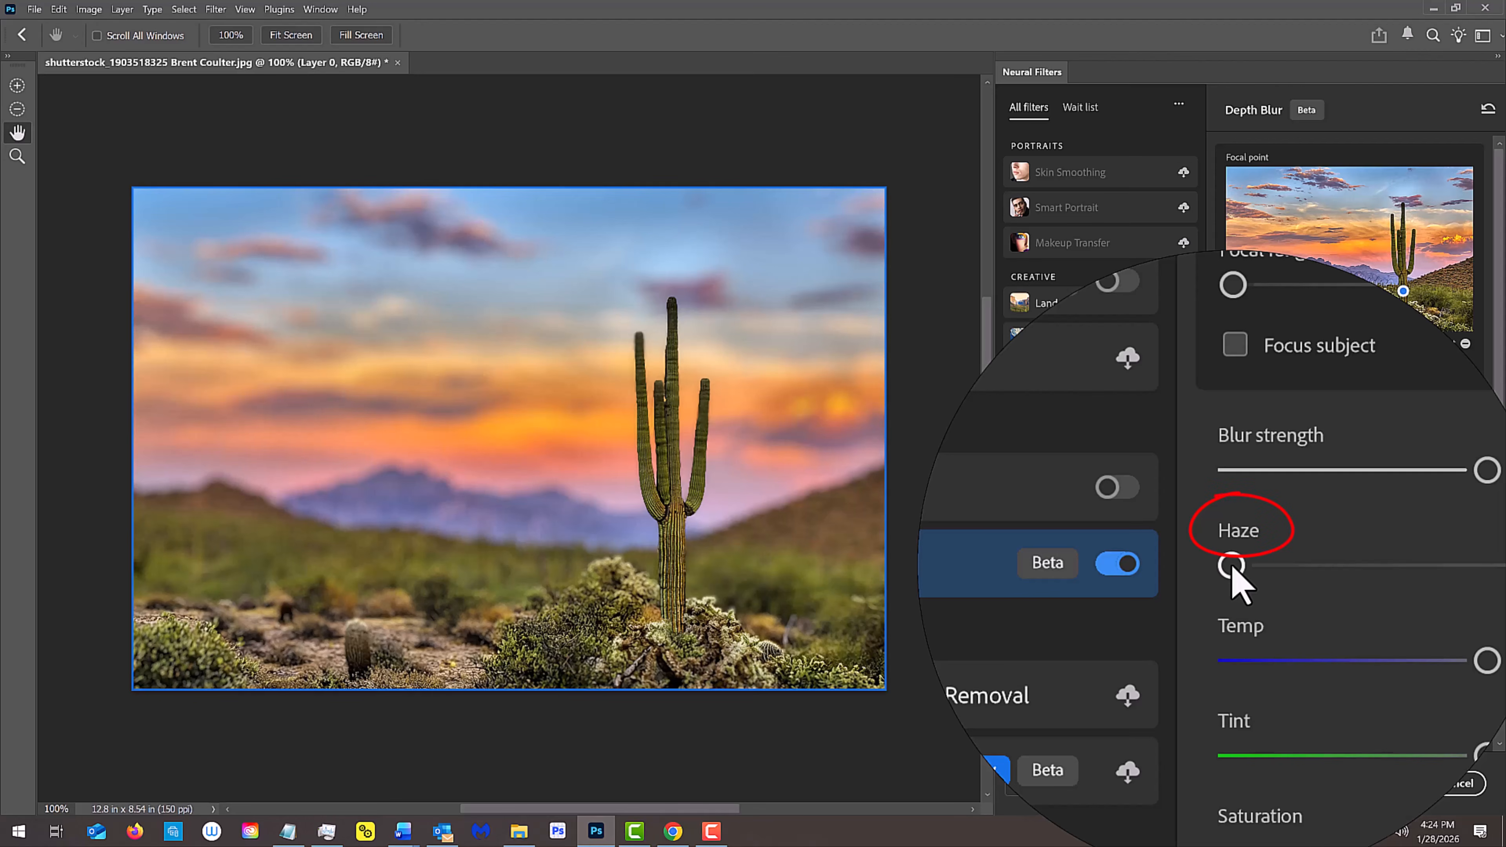
{"action": "left_click_drag", "start_coordinate": [1231, 566], "coordinate": [1423, 580]}
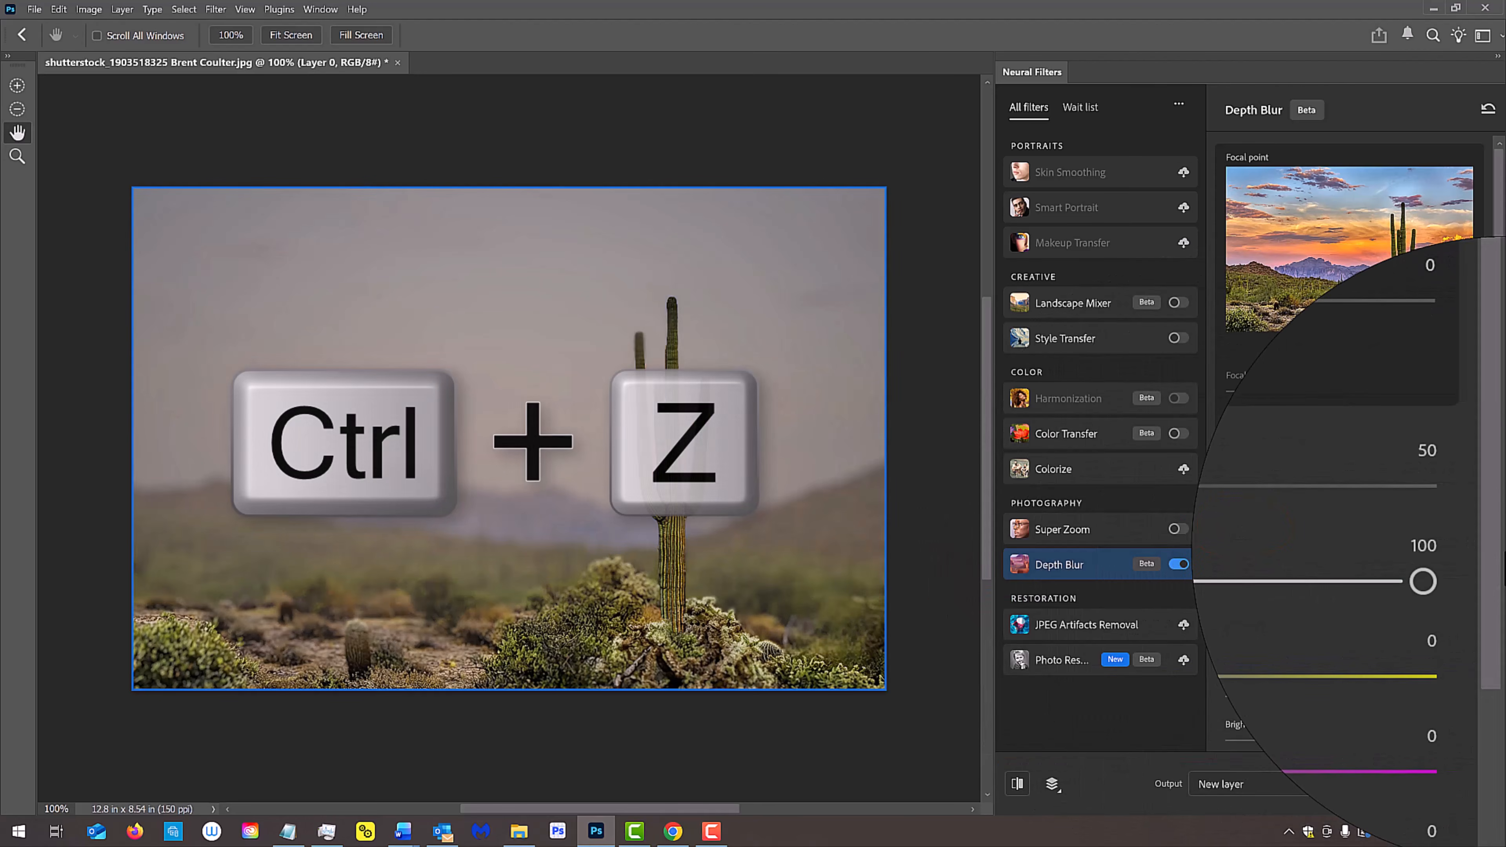
{"action": "key", "text": "ctrl+z"}
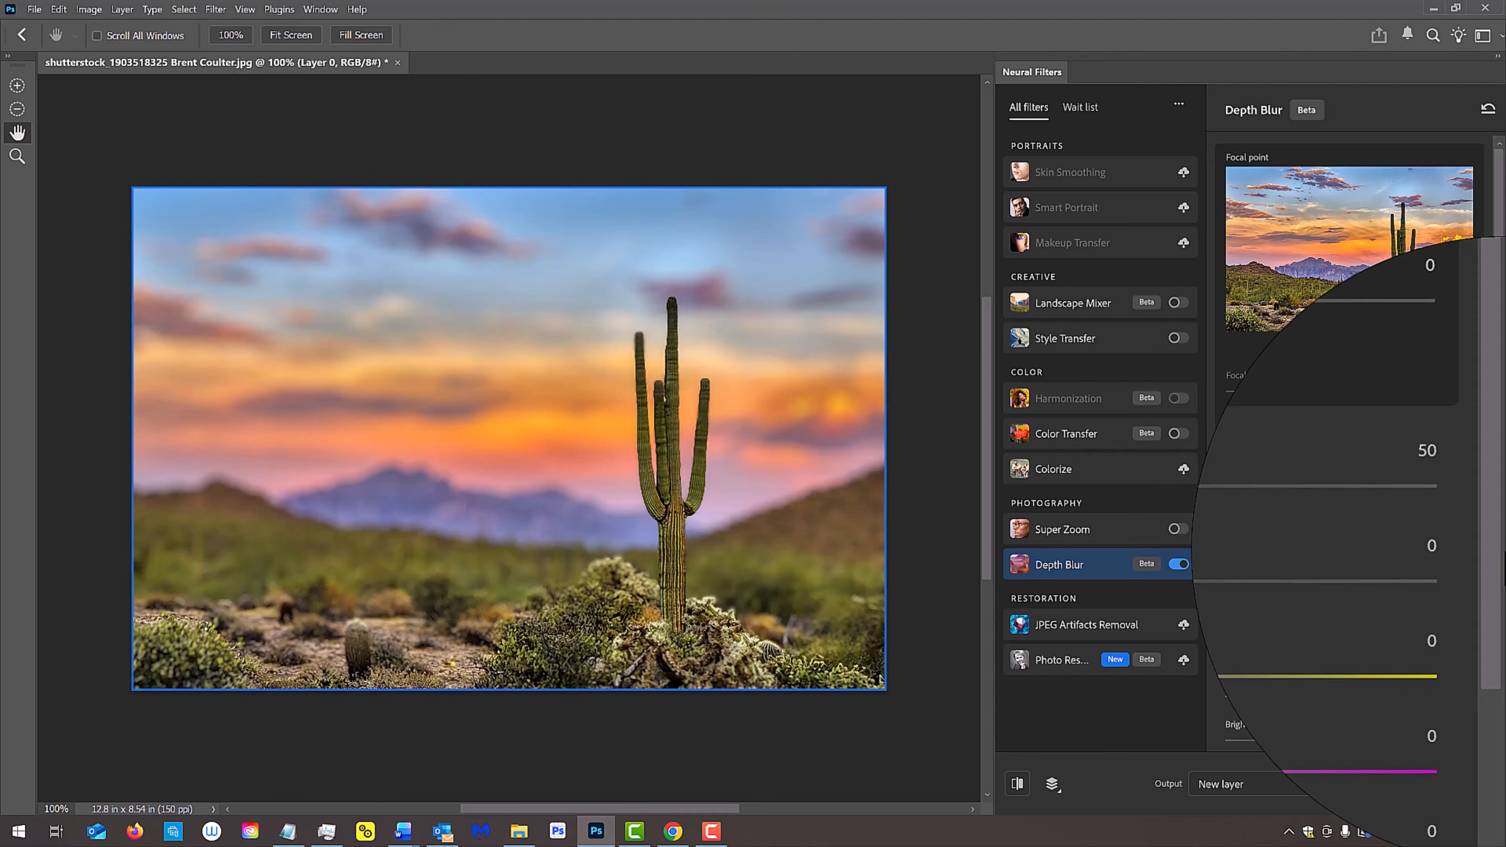
Step: Try the lowest Temp, Tint, Saturation and Brightness settings, restoring each one after its test
{"action": "left_click_drag", "start_coordinate": [1351, 611], "coordinate": [1222, 616]}
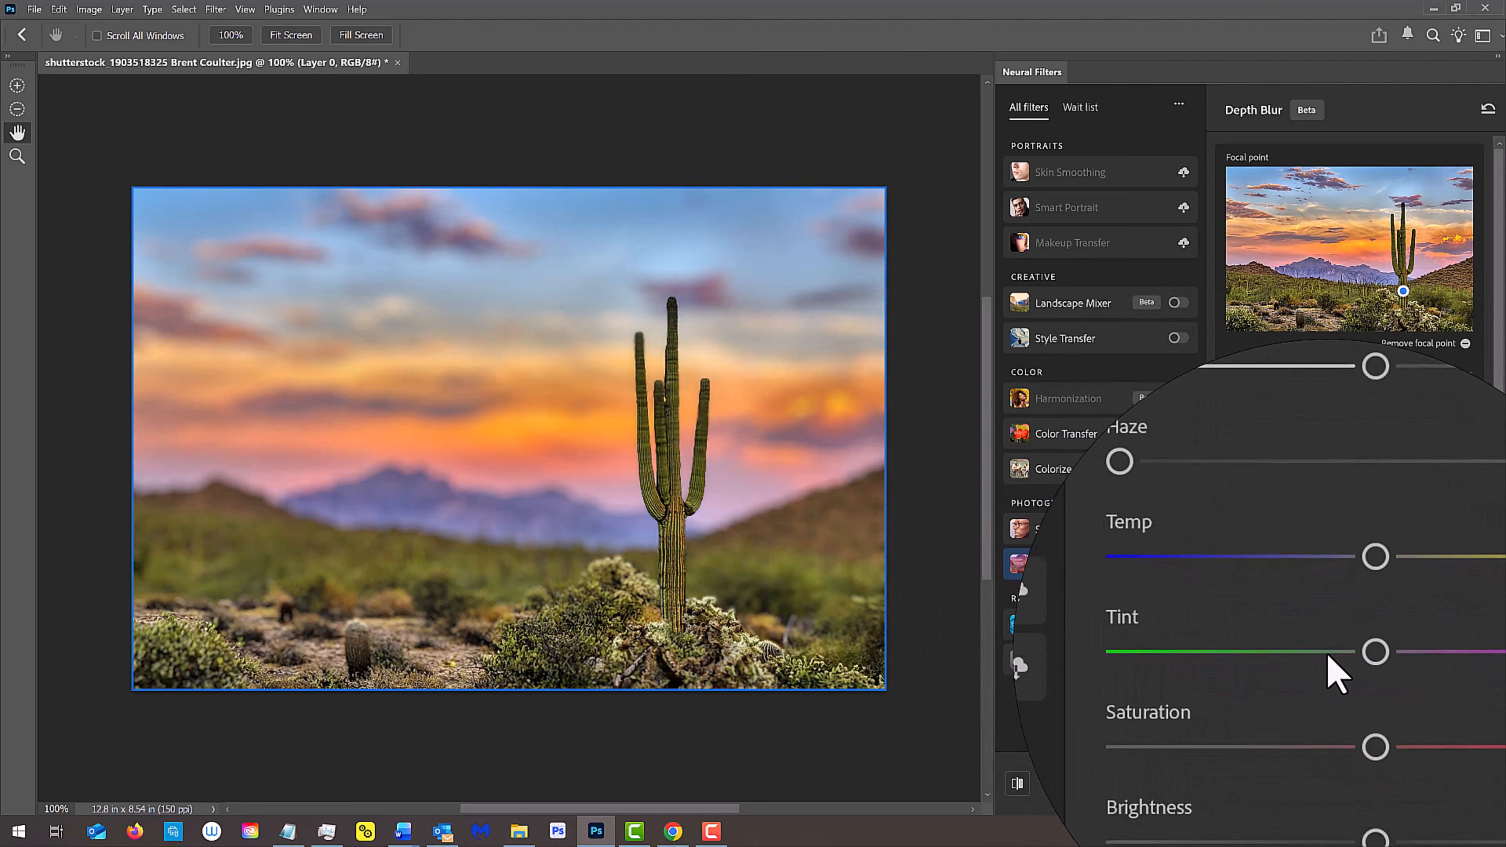
{"action": "left_click_drag", "start_coordinate": [1349, 653], "coordinate": [1221, 662]}
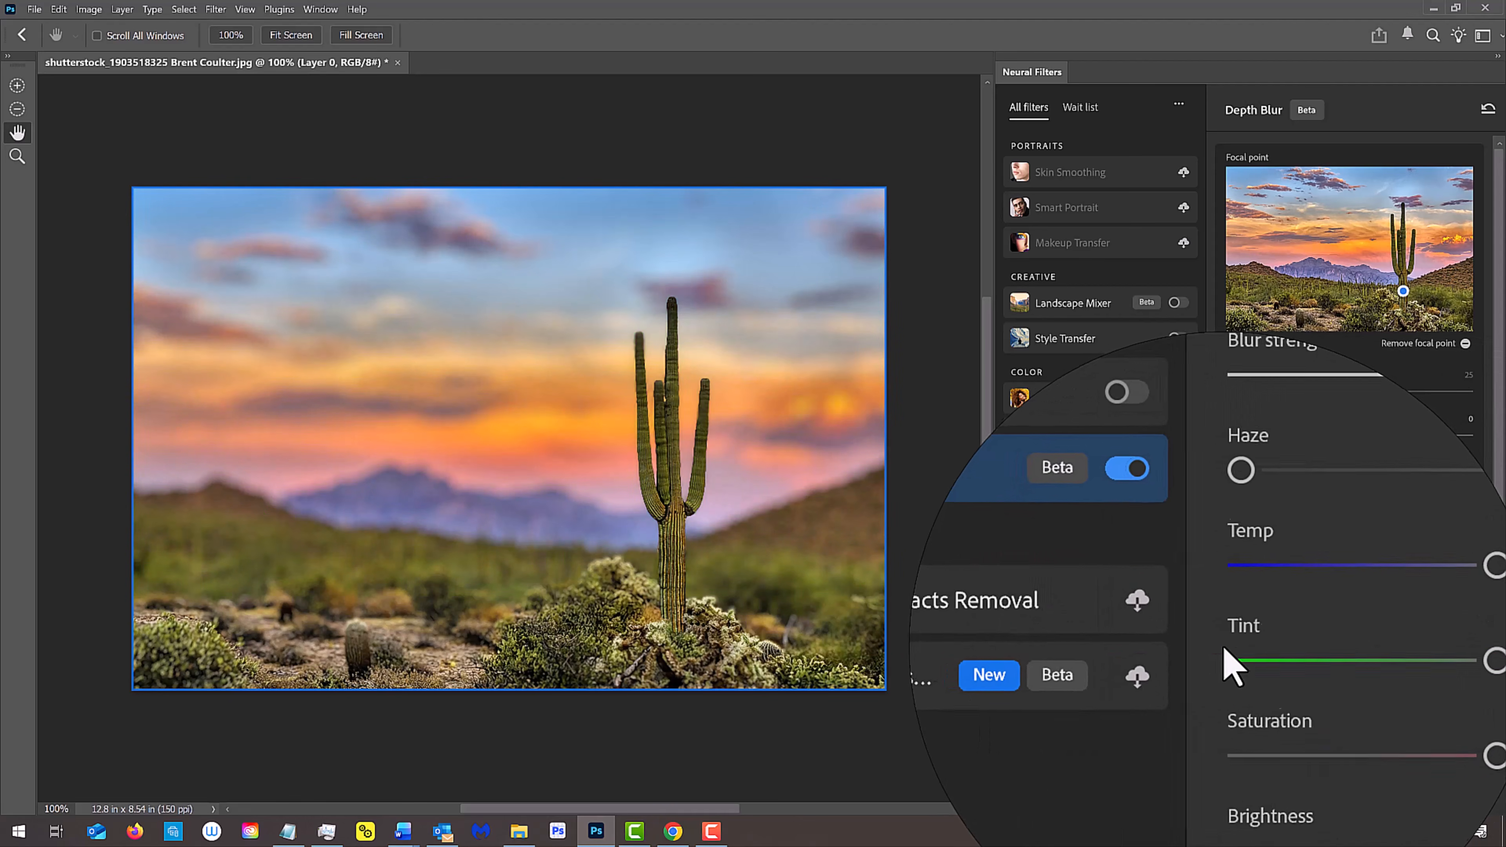
{"action": "left_click_drag", "start_coordinate": [1352, 700], "coordinate": [1215, 711]}
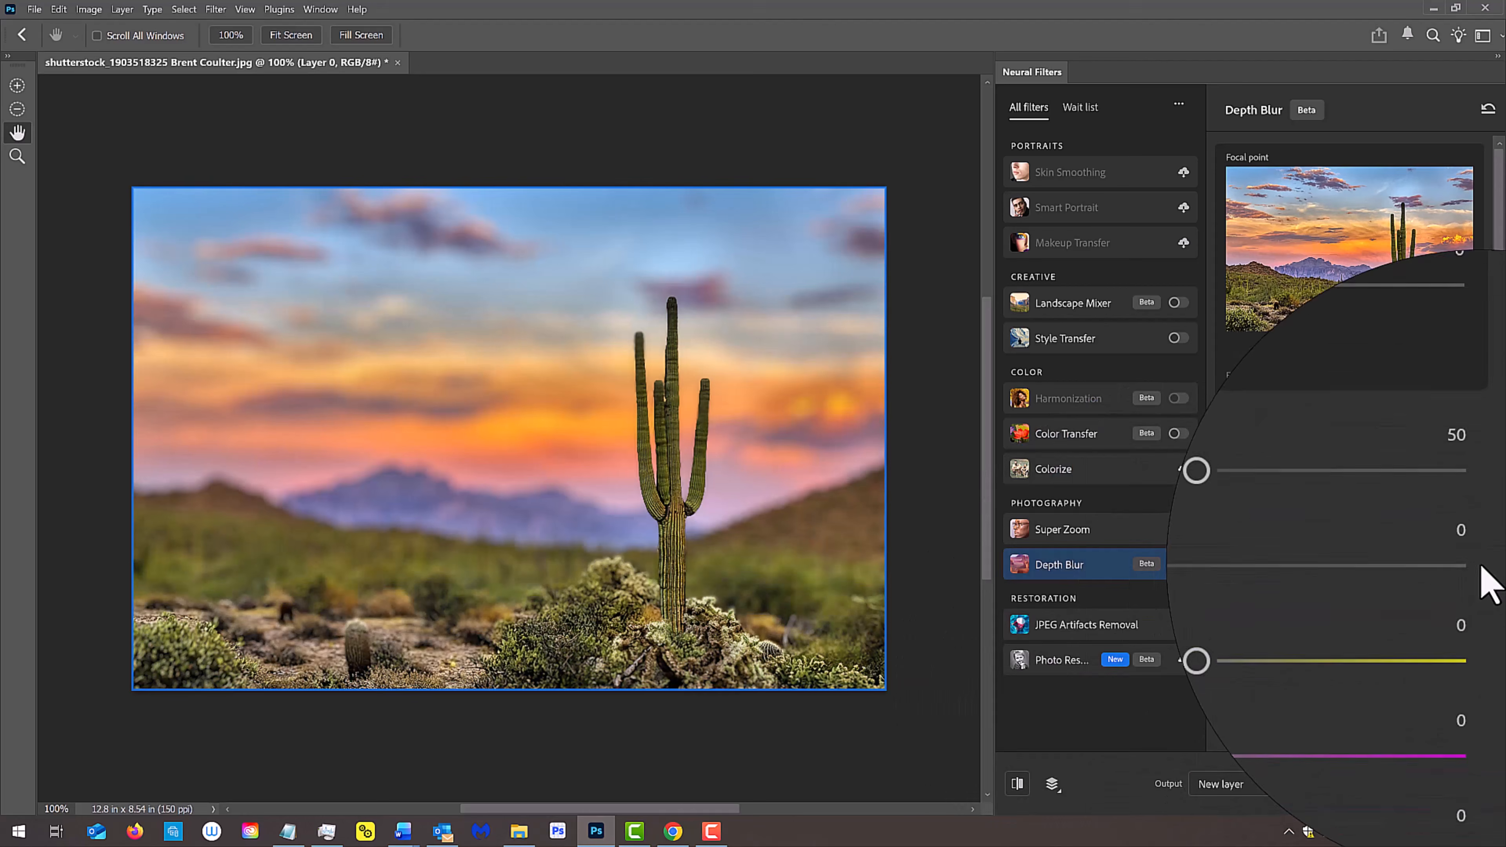
{"action": "scroll", "coordinate": [1479, 578], "scroll_direction": "down", "scroll_amount": 3}
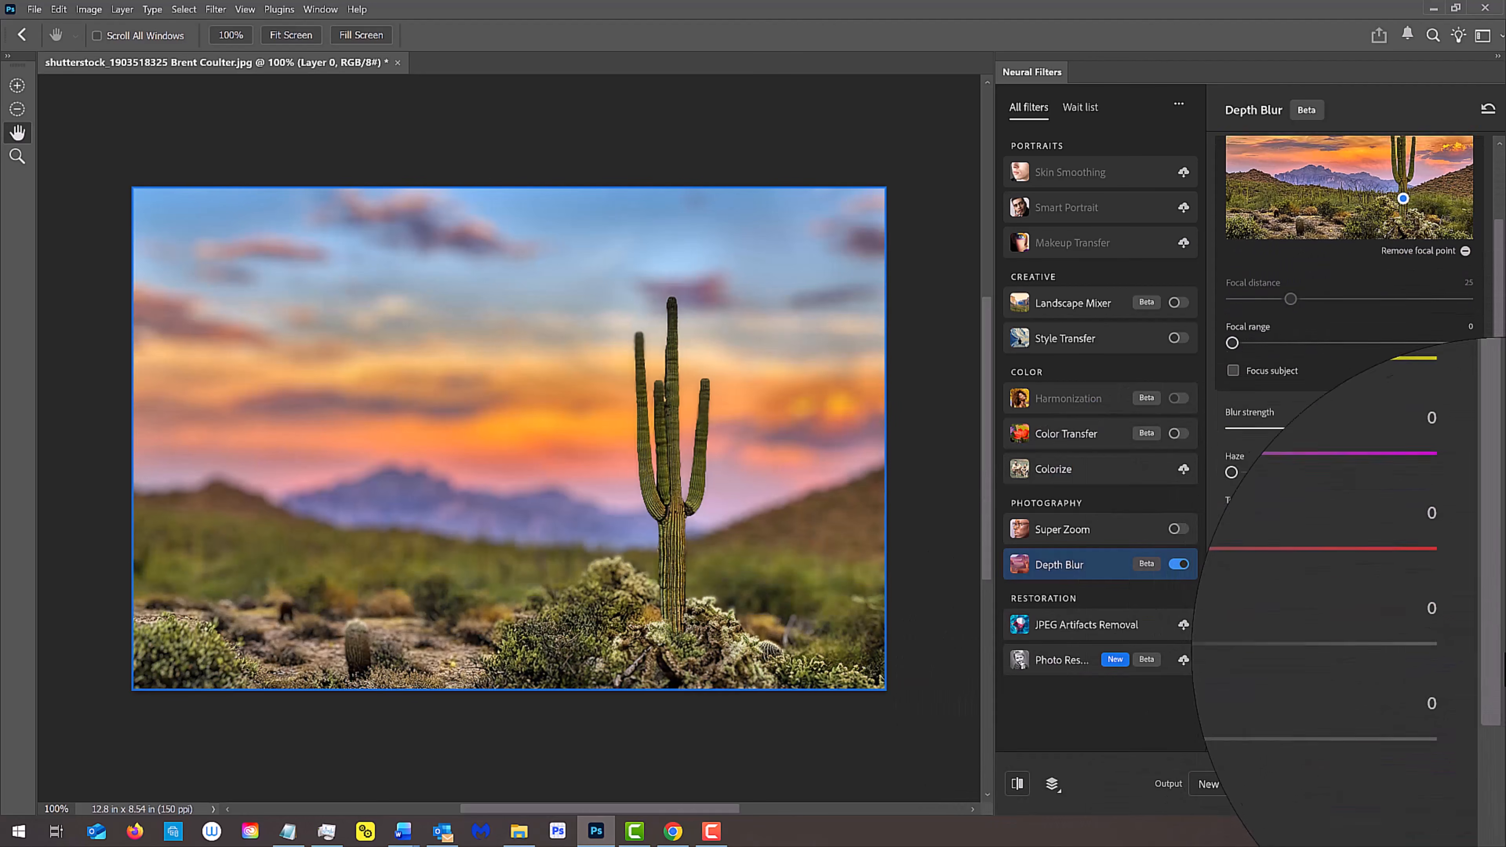
{"action": "mouse_move", "coordinate": [1349, 579]}
{"action": "left_mouse_down"}
{"action": "mouse_move", "coordinate": [1468, 580]}
{"action": "mouse_move", "coordinate": [1331, 575]}
{"action": "mouse_move", "coordinate": [1207, 599]}
{"action": "left_mouse_up"}
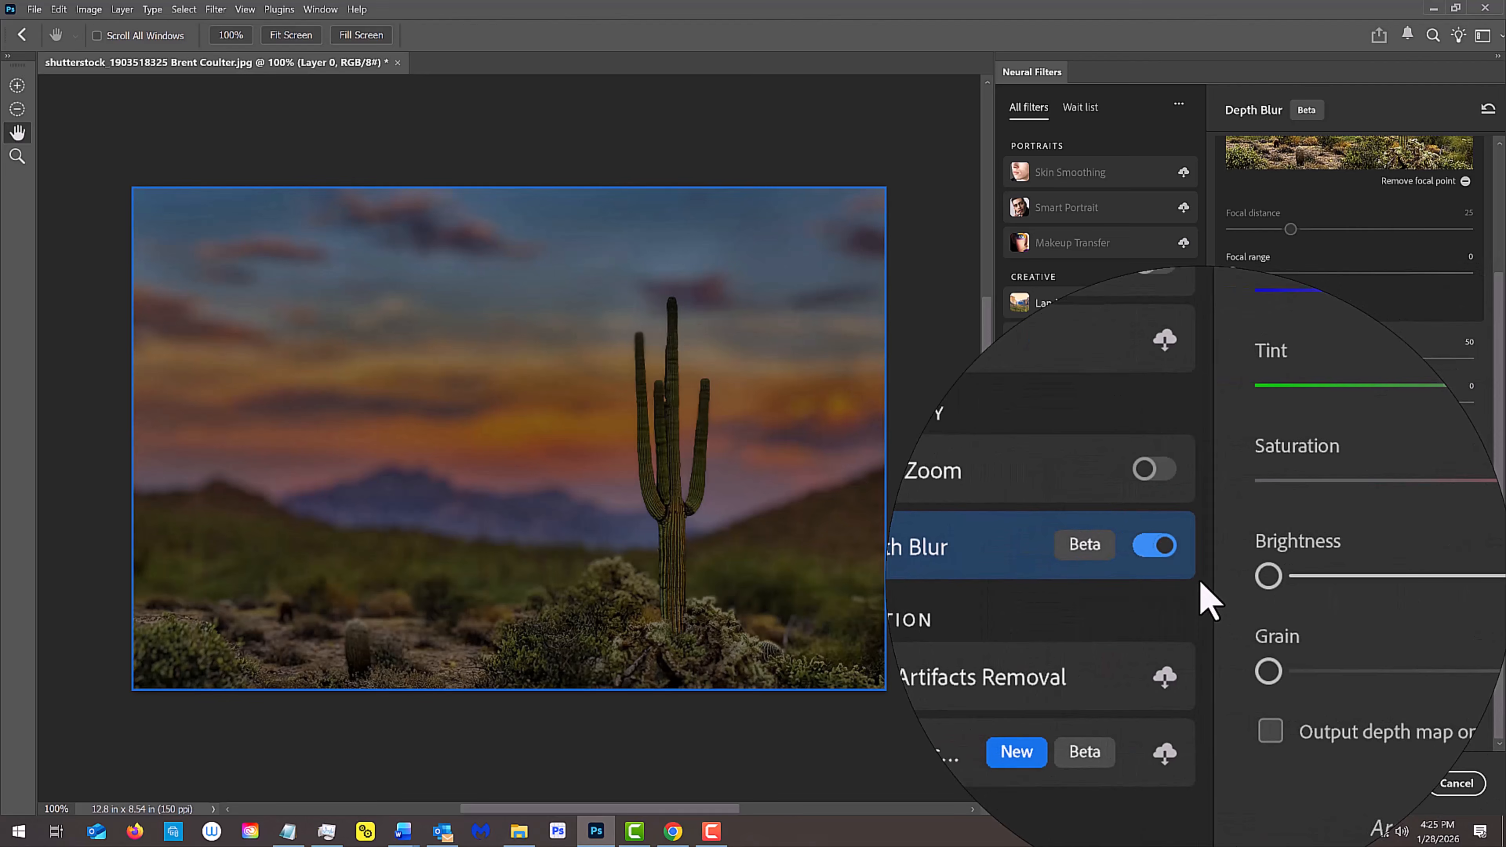
{"action": "key", "text": "ctrl+z"}
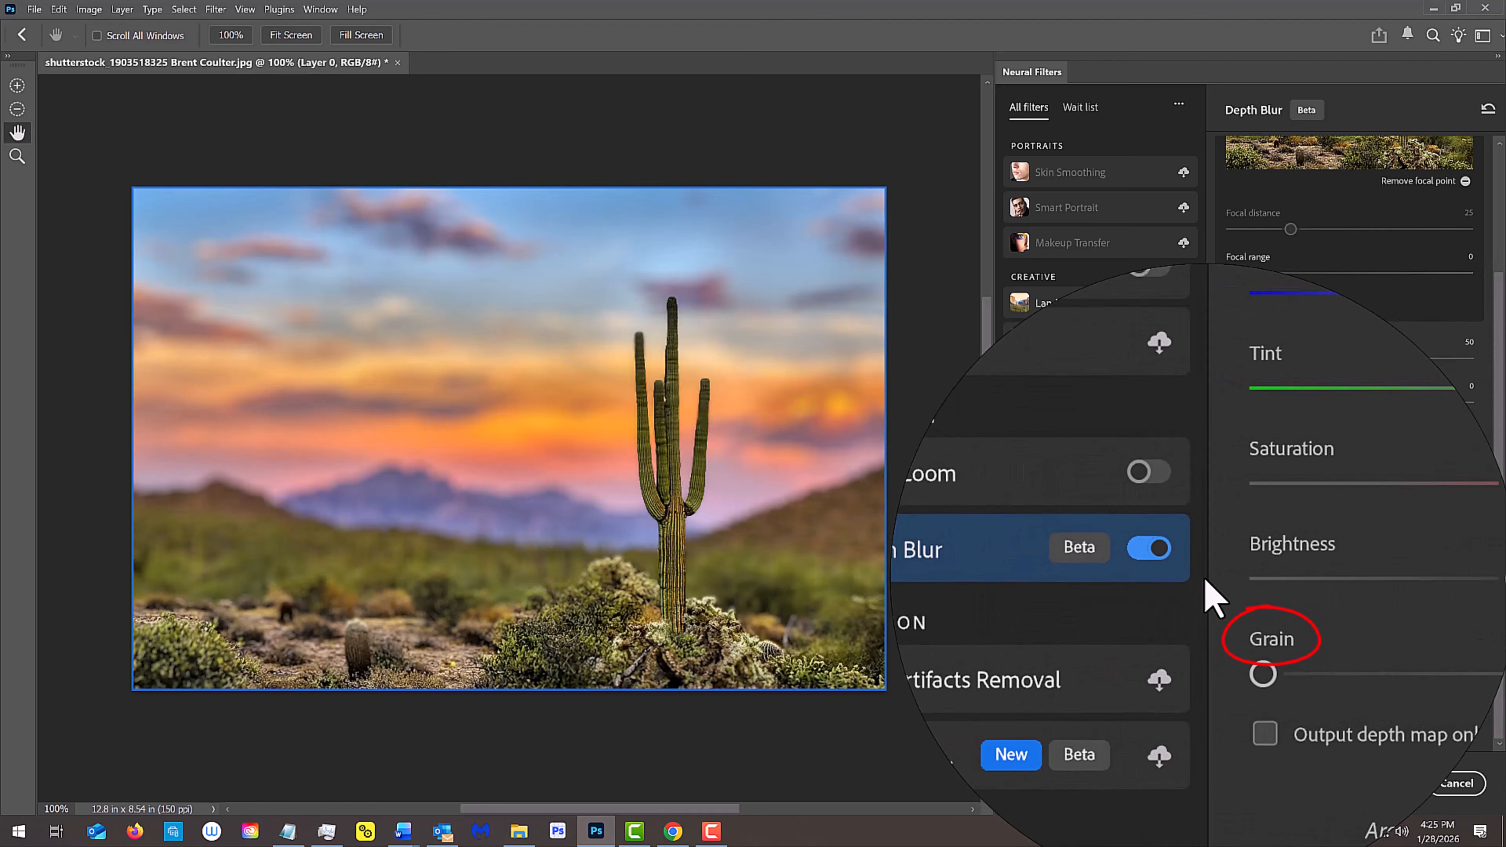
Step: Apply the Depth Blur neural filter with its output on a new layer
{"action": "left_click", "coordinate": [1388, 784]}
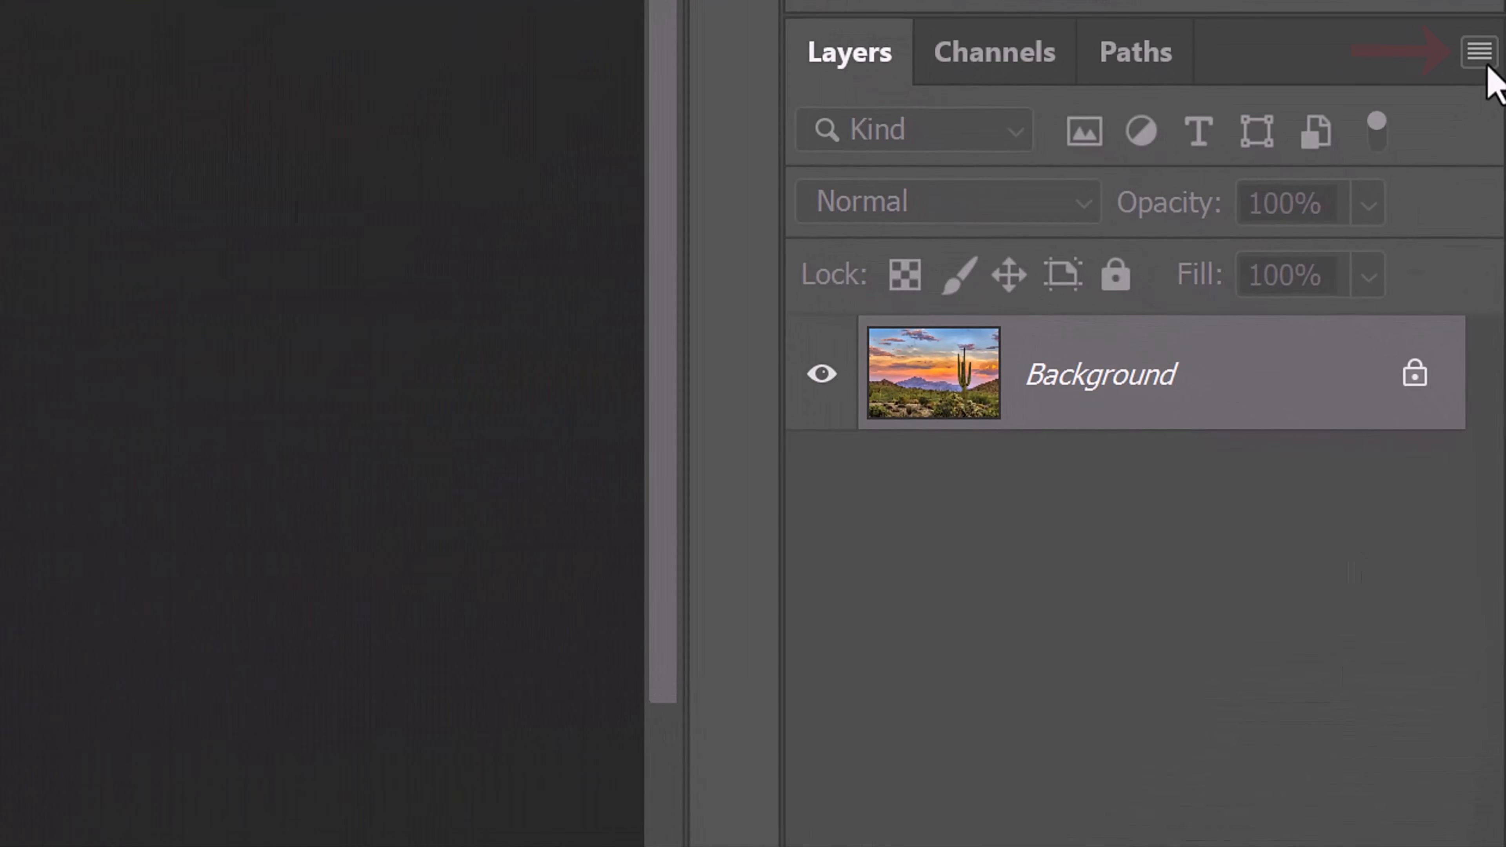
Step: Convert the Background layer to a Smart Object
{"action": "left_click", "coordinate": [1487, 66]}
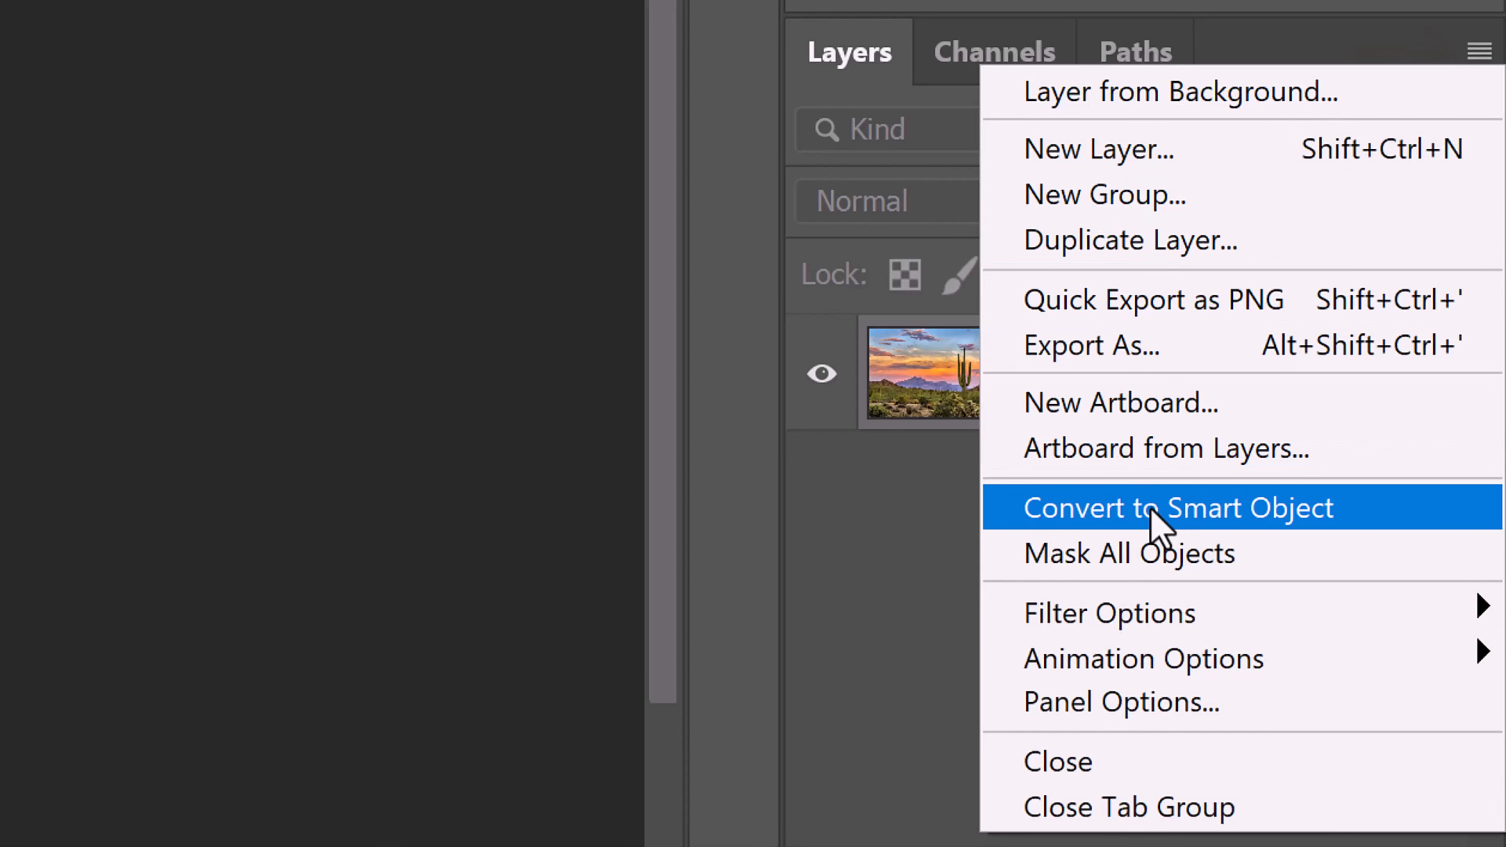
{"action": "left_click", "coordinate": [1151, 511]}
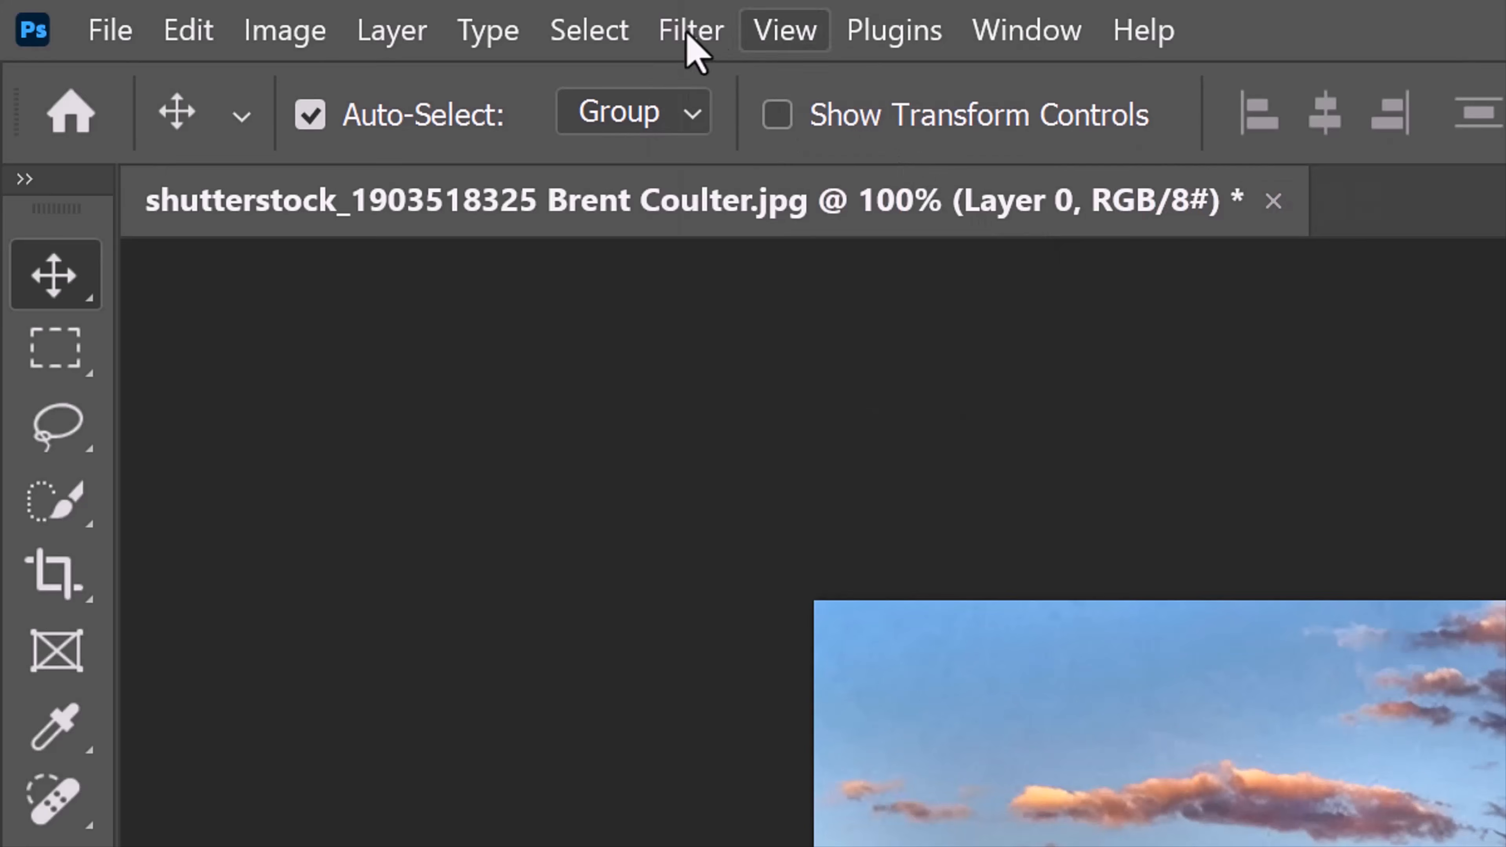
Step: Open the Camera Raw Filter on the smart object and enable its Lens Blur effect
{"action": "left_click", "coordinate": [691, 30]}
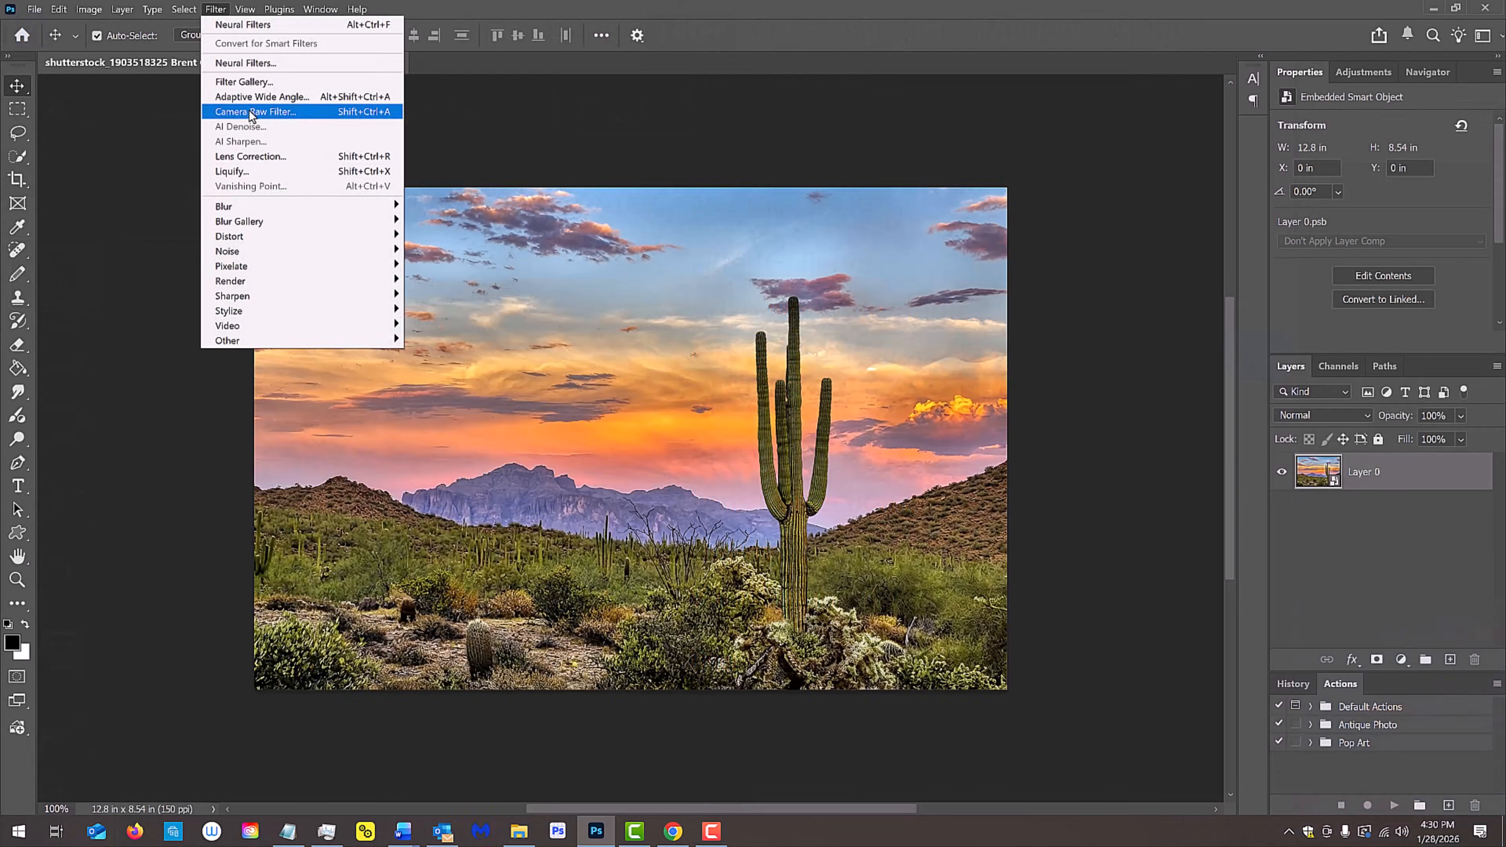
{"action": "left_click", "coordinate": [800, 356]}
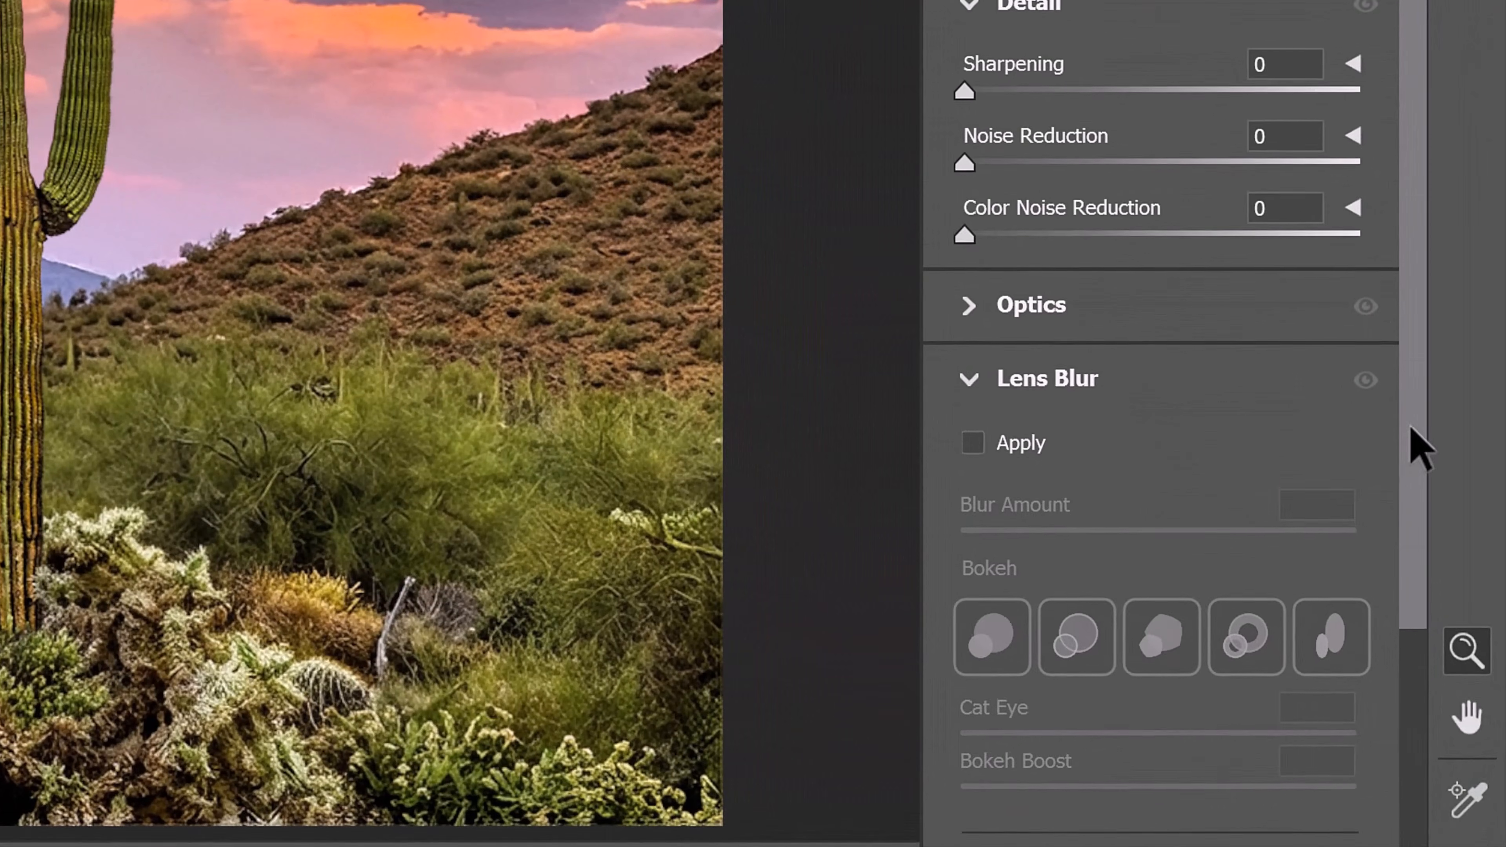
{"action": "left_click_drag", "start_coordinate": [1411, 432], "coordinate": [1418, 780]}
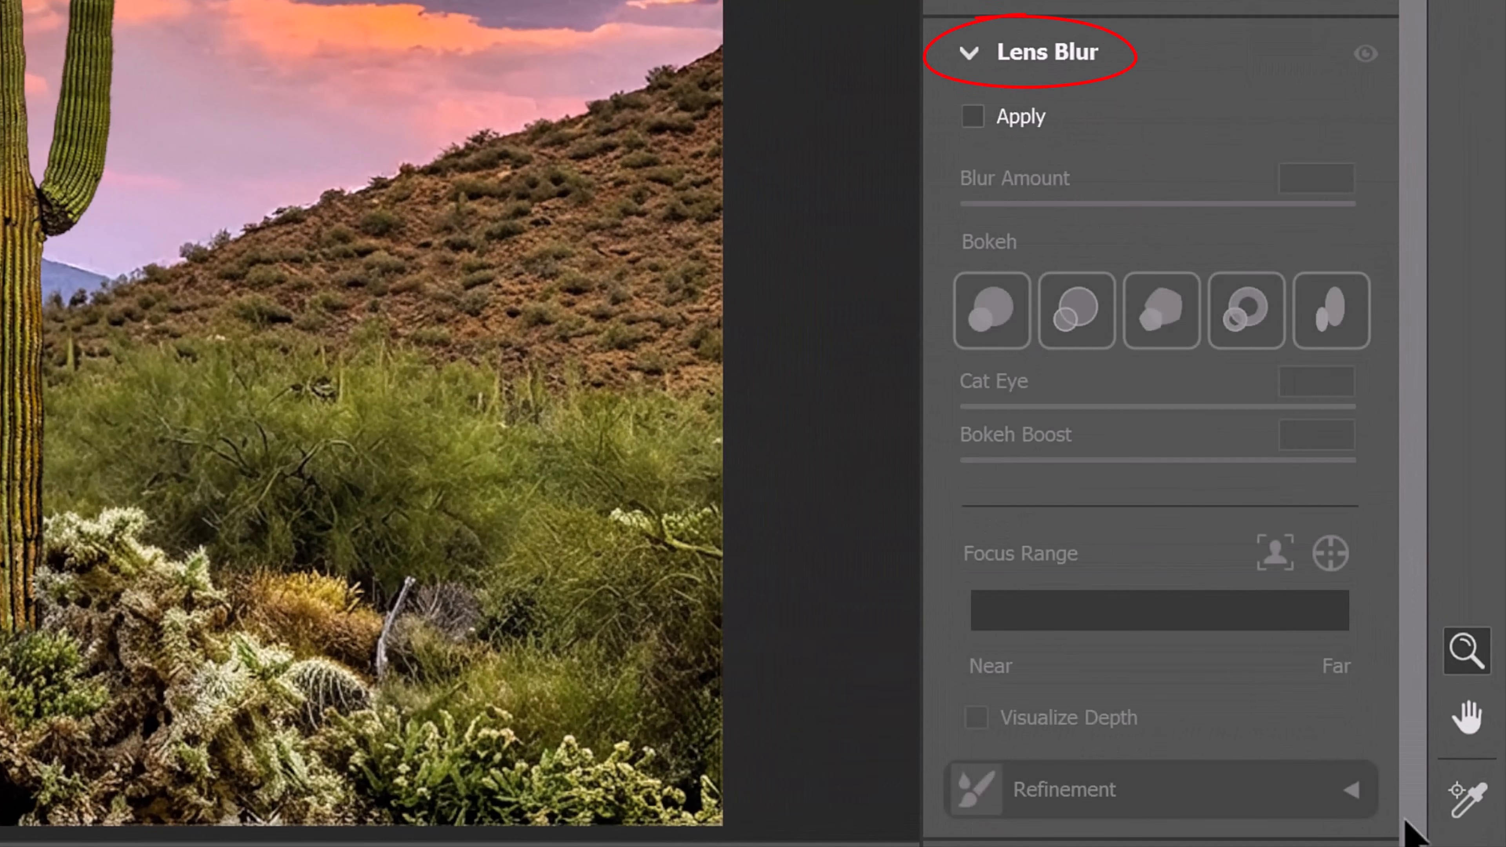
{"action": "left_click", "coordinate": [972, 117]}
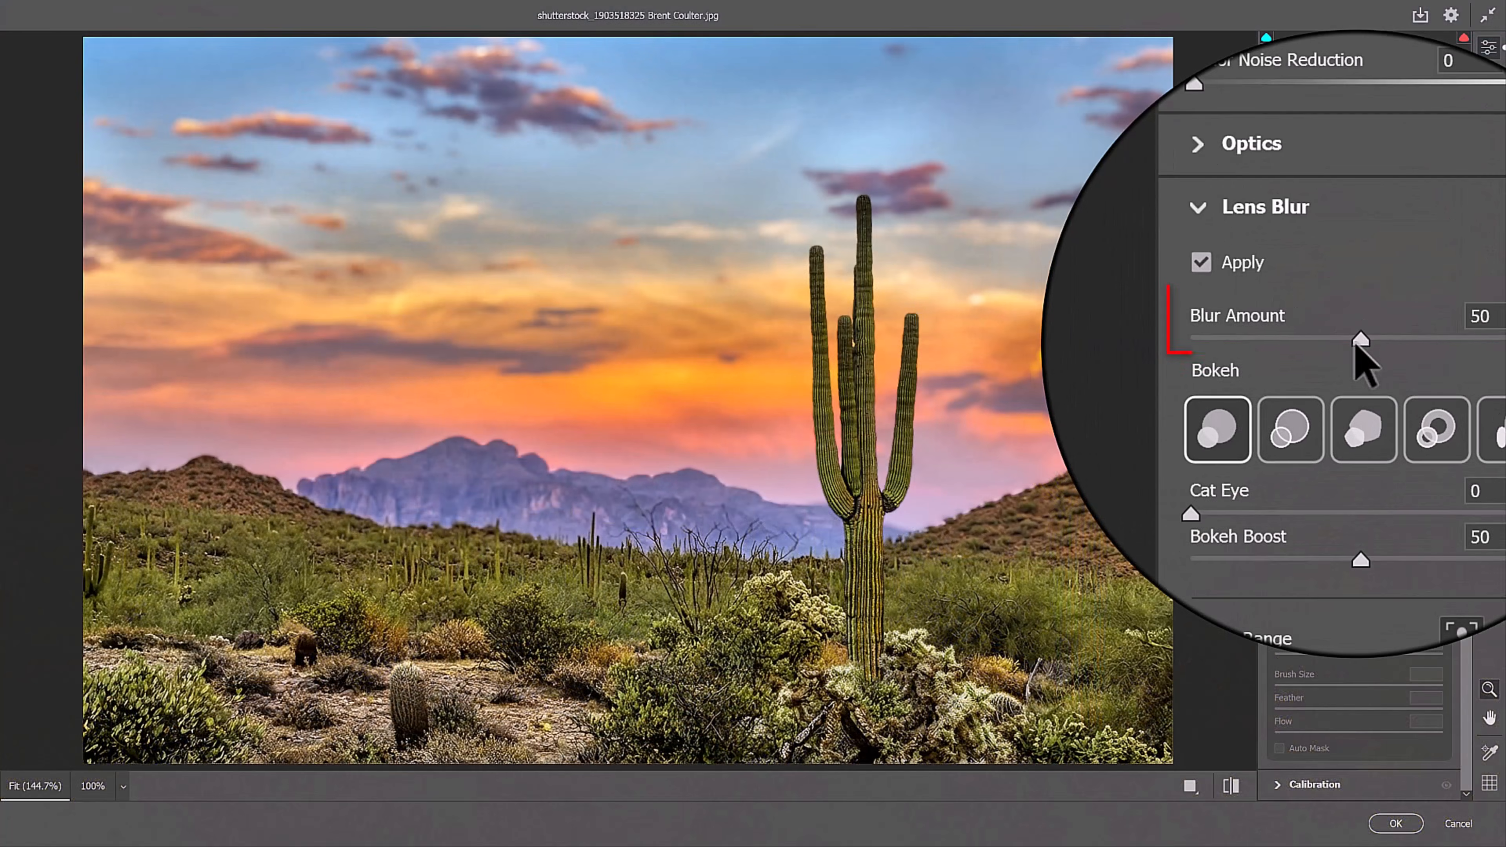
Step: Try a maximum Blur Amount and a narrower Focus Range by reducing its far limit
{"action": "left_click_drag", "start_coordinate": [1355, 343], "coordinate": [1442, 344]}
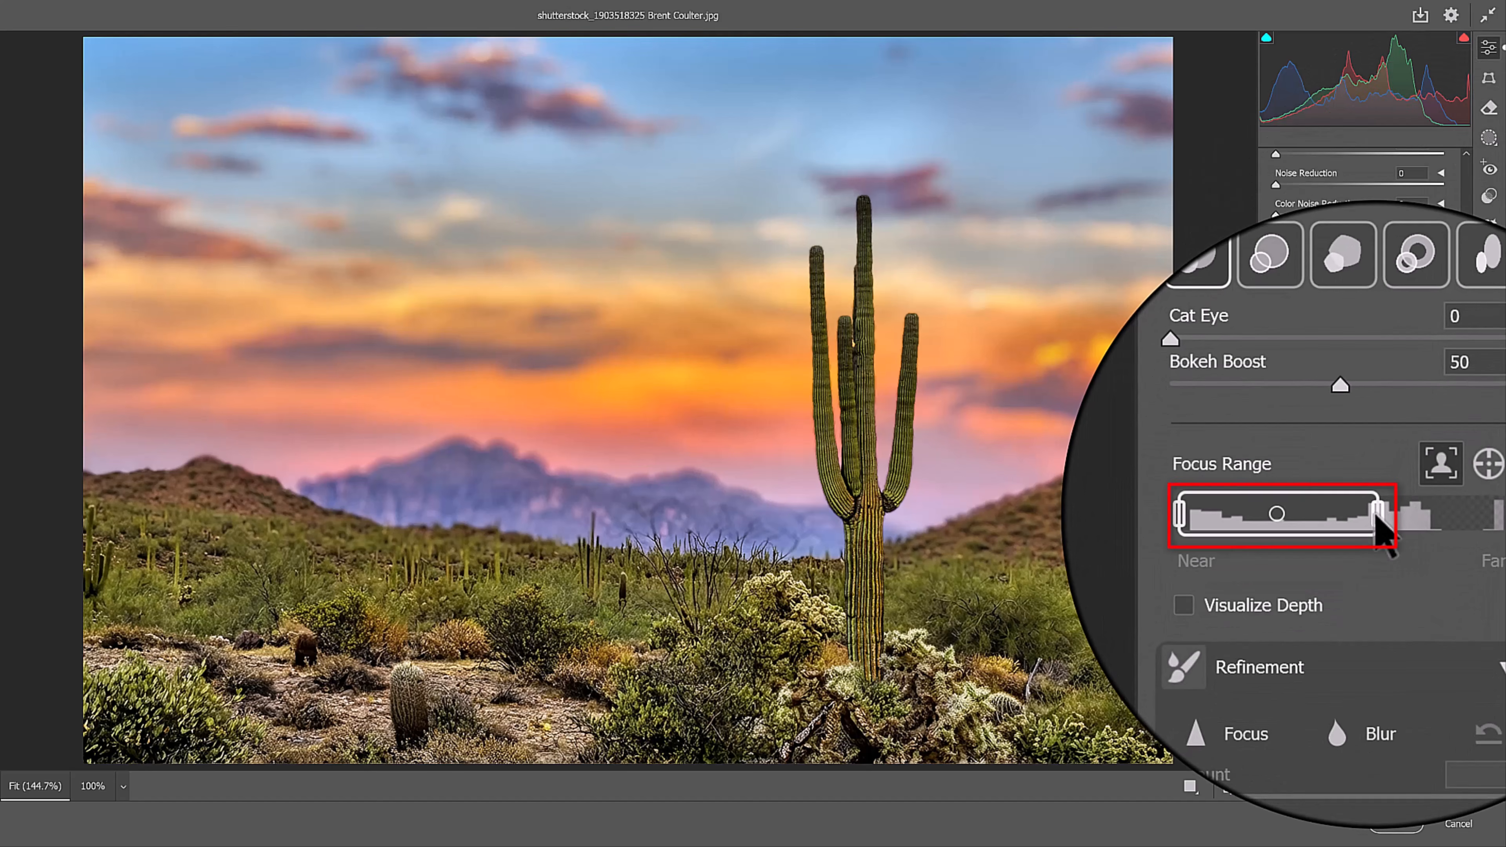
{"action": "left_click_drag", "start_coordinate": [1381, 527], "coordinate": [1342, 515]}
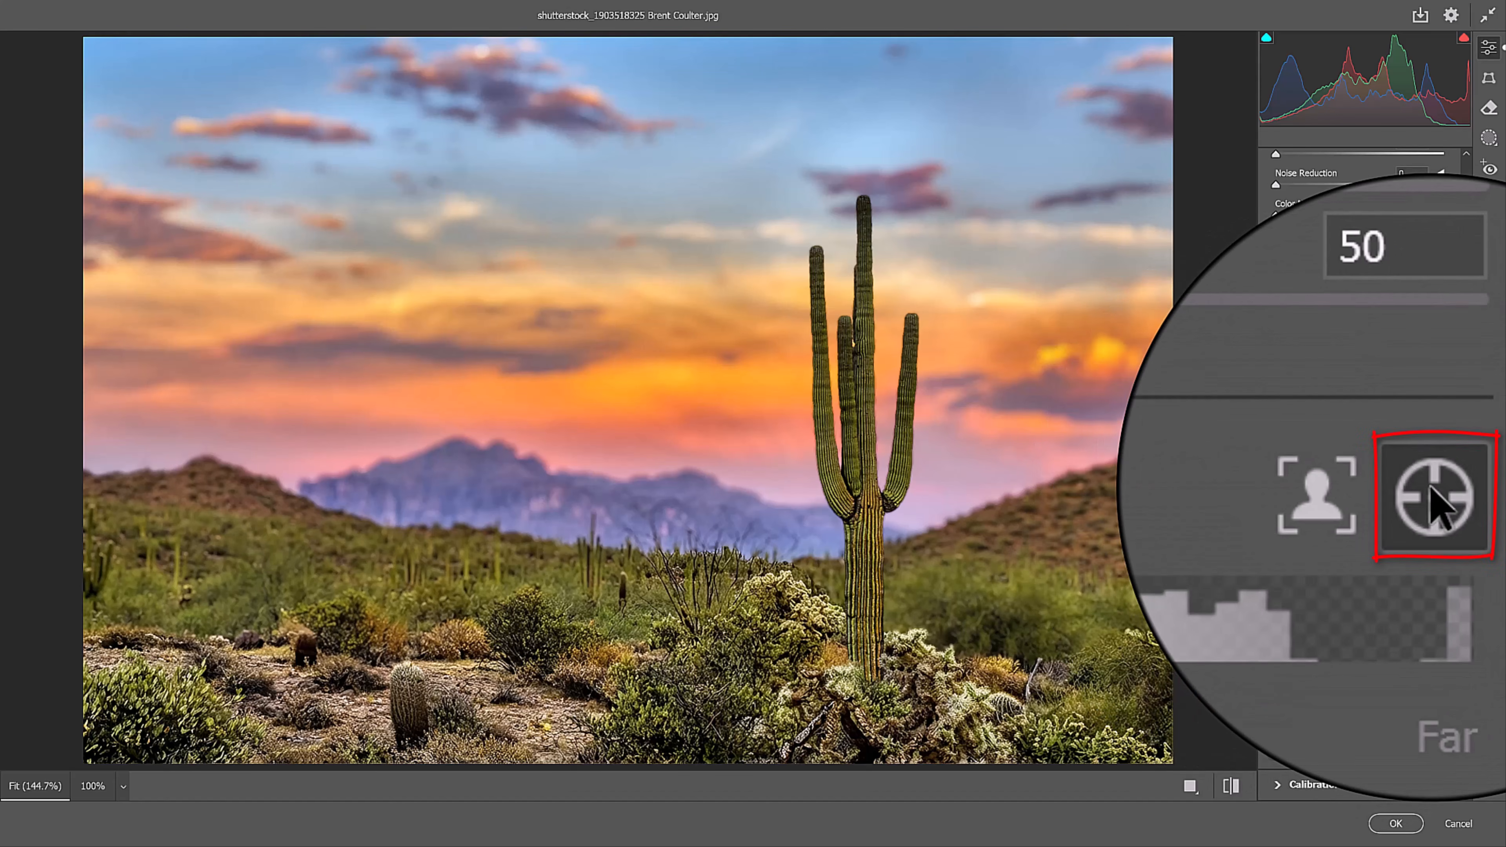
Step: Try a Lens Blur focus point in the sky and reset the focus point to the cactus trunk
{"action": "left_click", "coordinate": [1432, 489]}
{"action": "left_click", "coordinate": [698, 297]}
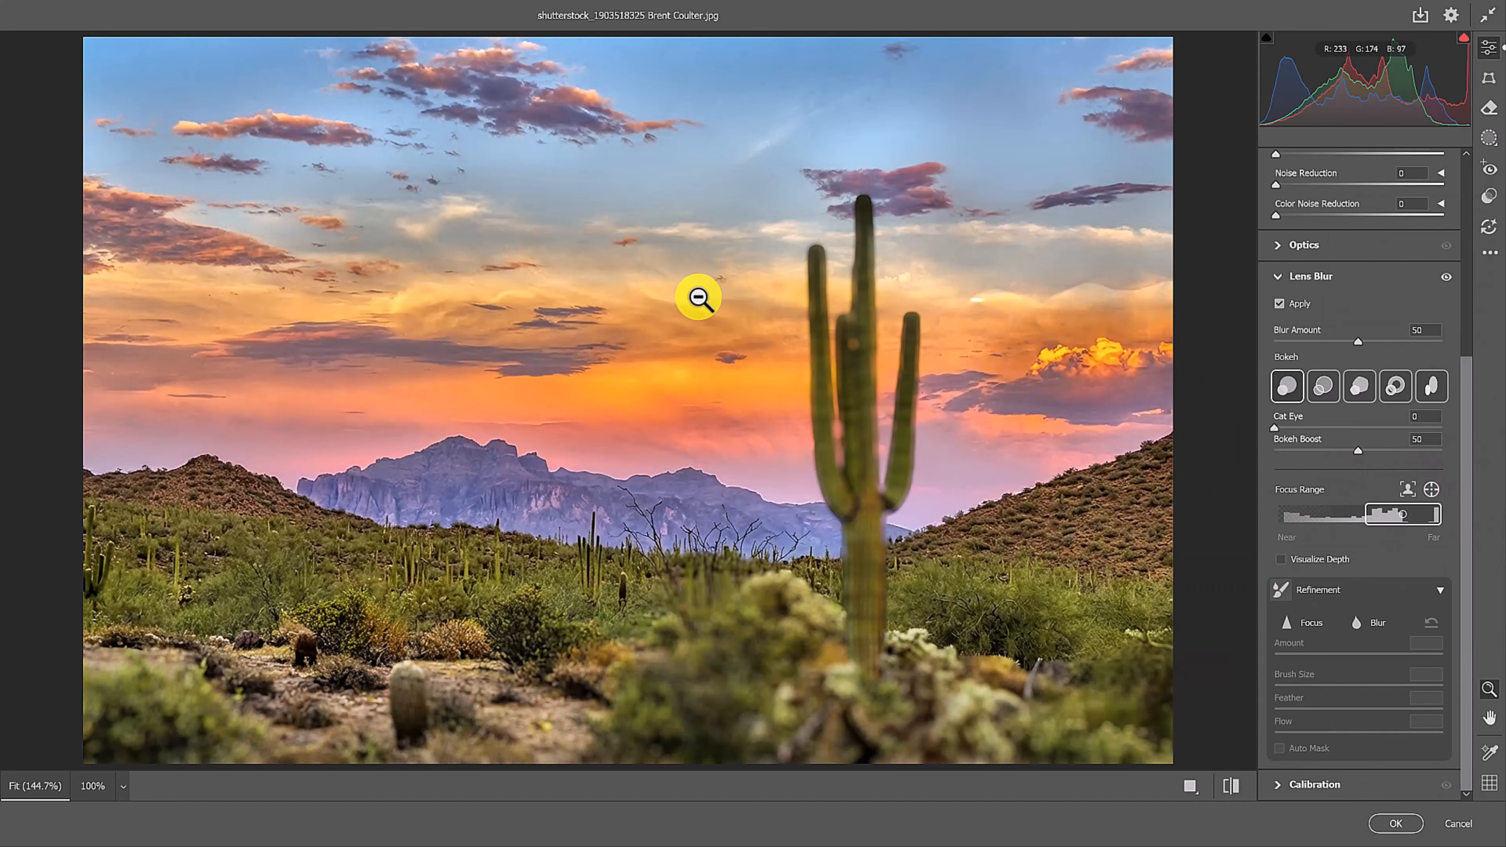
{"action": "left_click", "coordinate": [1431, 490]}
{"action": "left_click", "coordinate": [869, 547]}
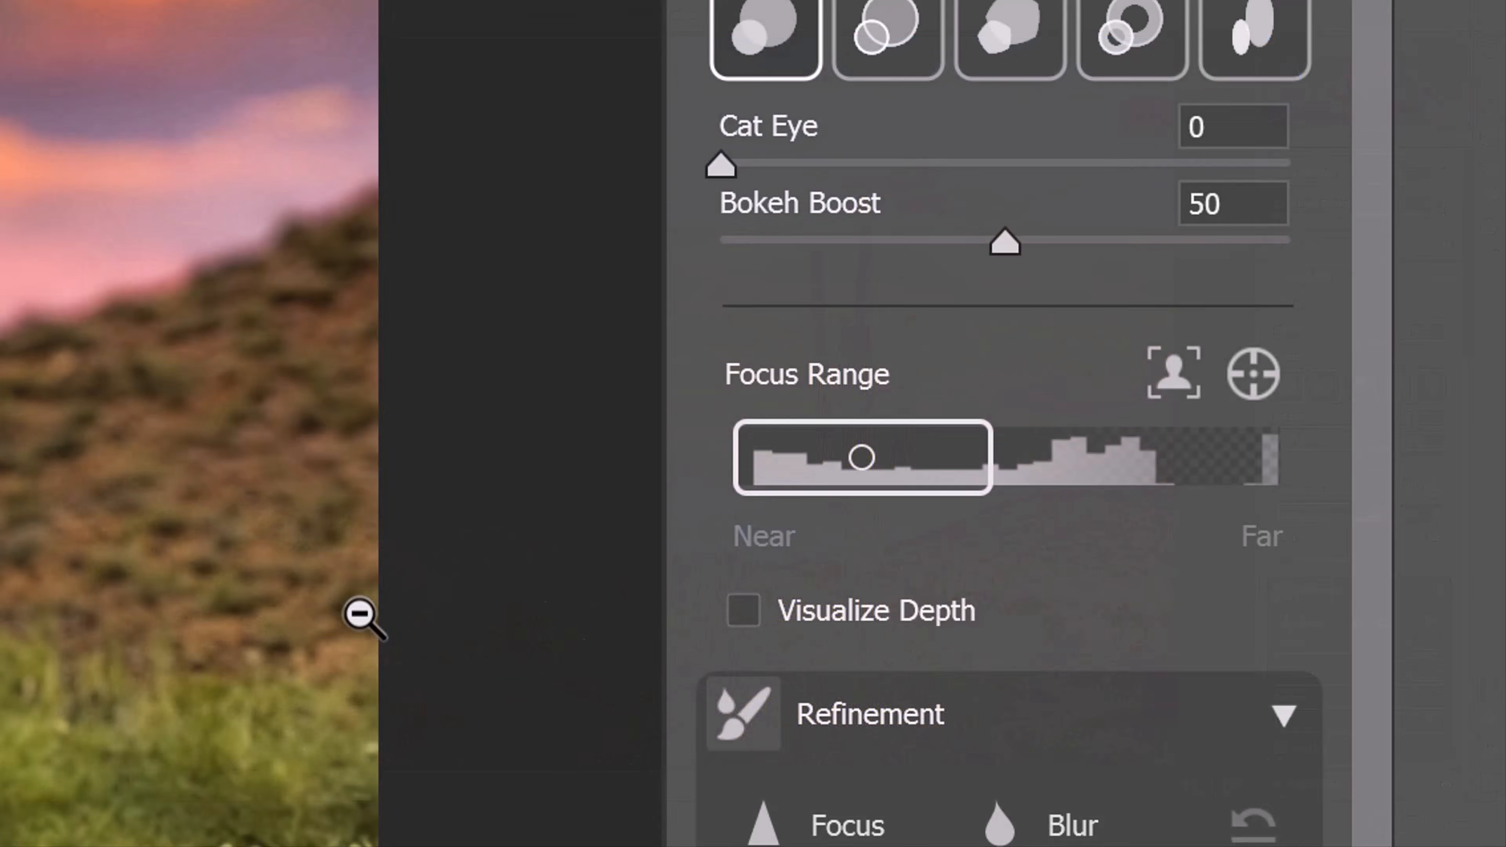
Step: Visualize the Lens Blur depth over the photo and turn the overlay off again
{"action": "left_click", "coordinate": [1281, 560]}
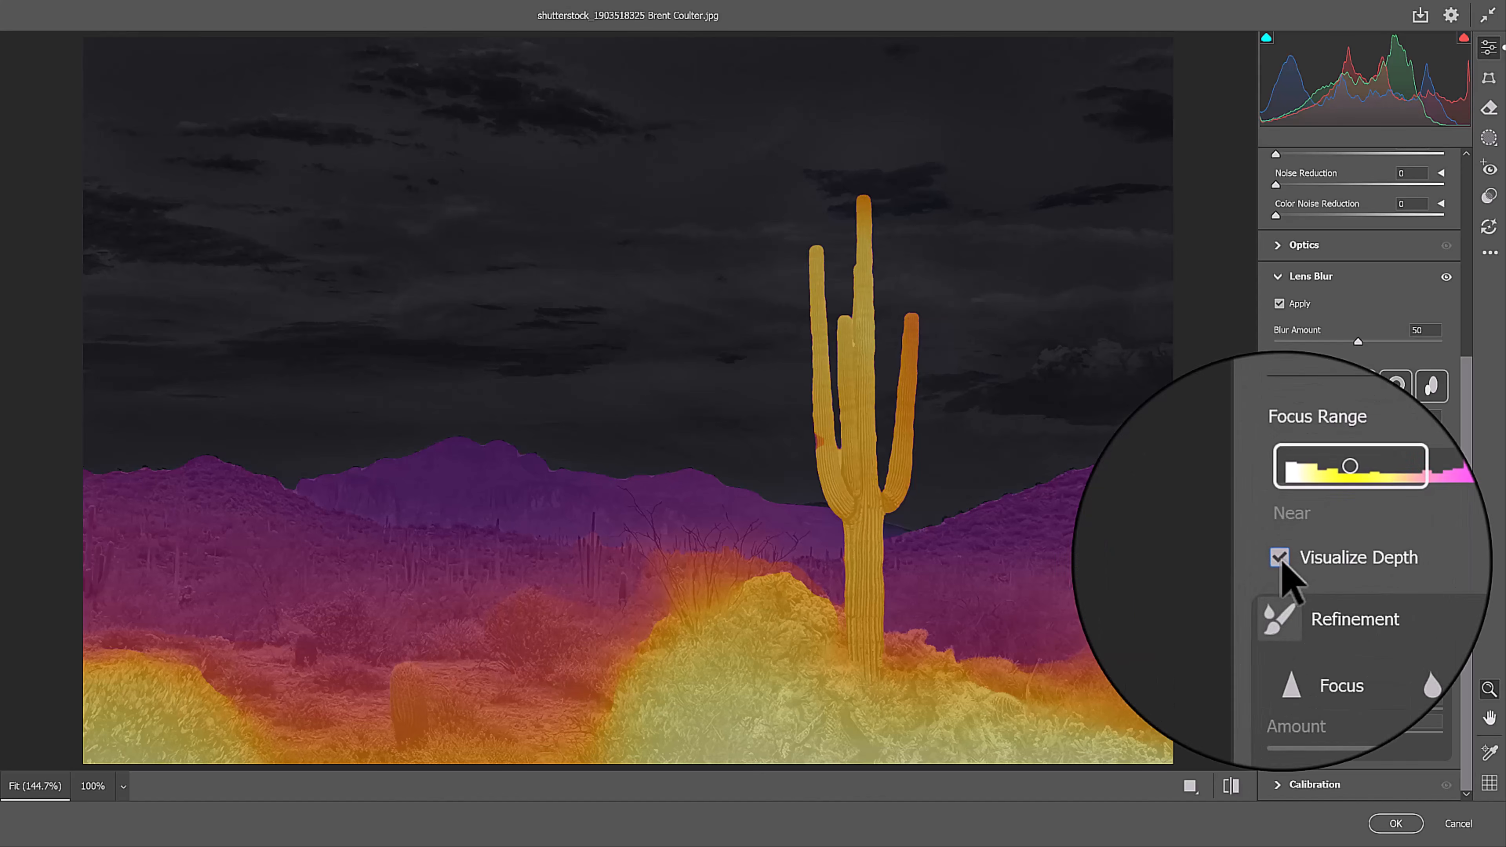
{"action": "left_click", "coordinate": [1280, 559]}
Step: Compare the second, third and fourth Bokeh styles and choose the fifth, oval-shaped style
{"action": "left_click", "coordinate": [1323, 387]}
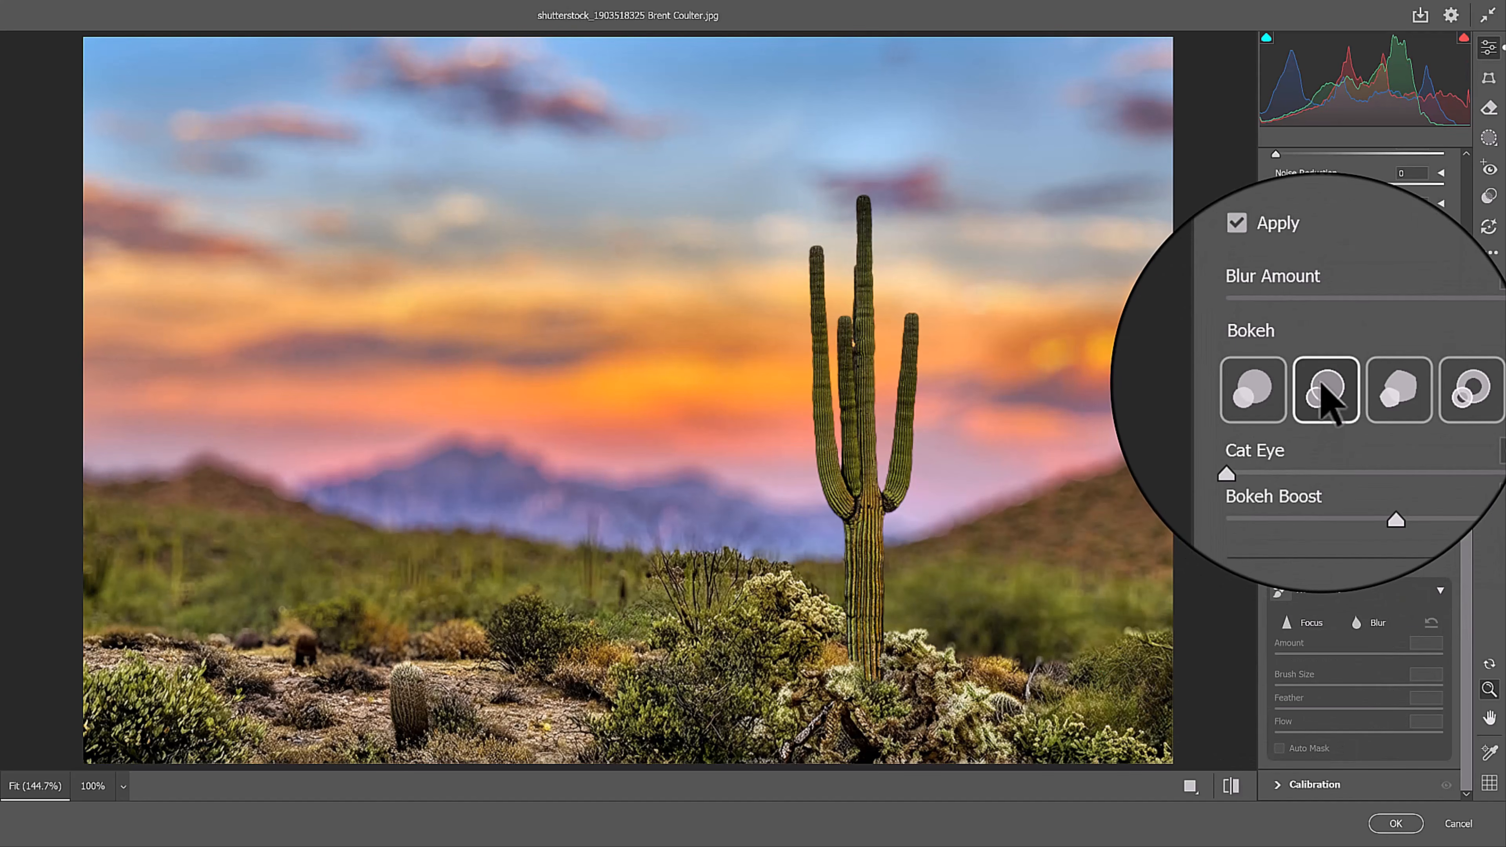
{"action": "left_click", "coordinate": [1393, 392]}
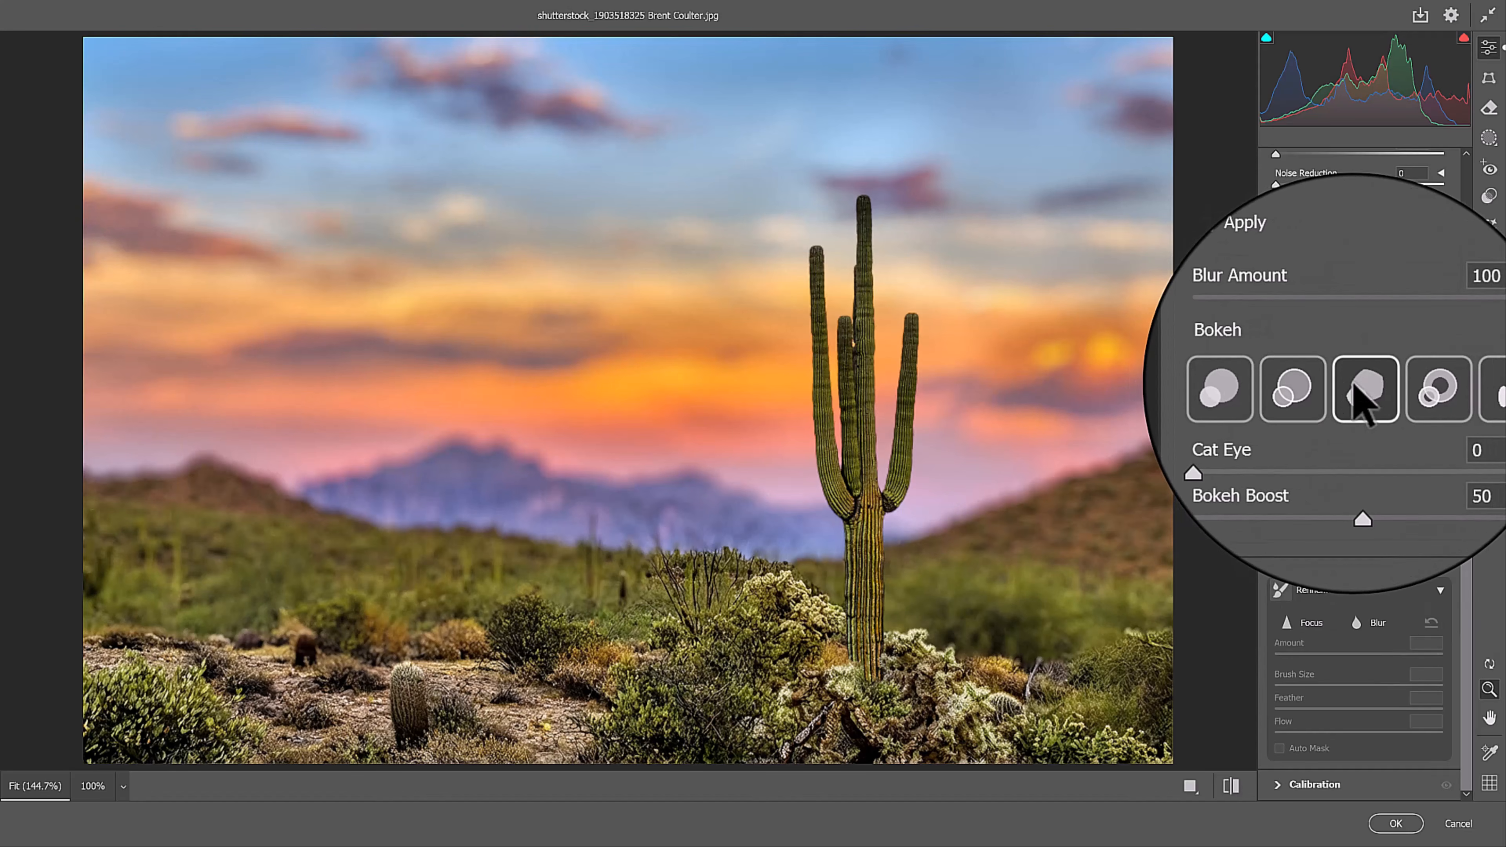
{"action": "left_click", "coordinate": [1396, 396]}
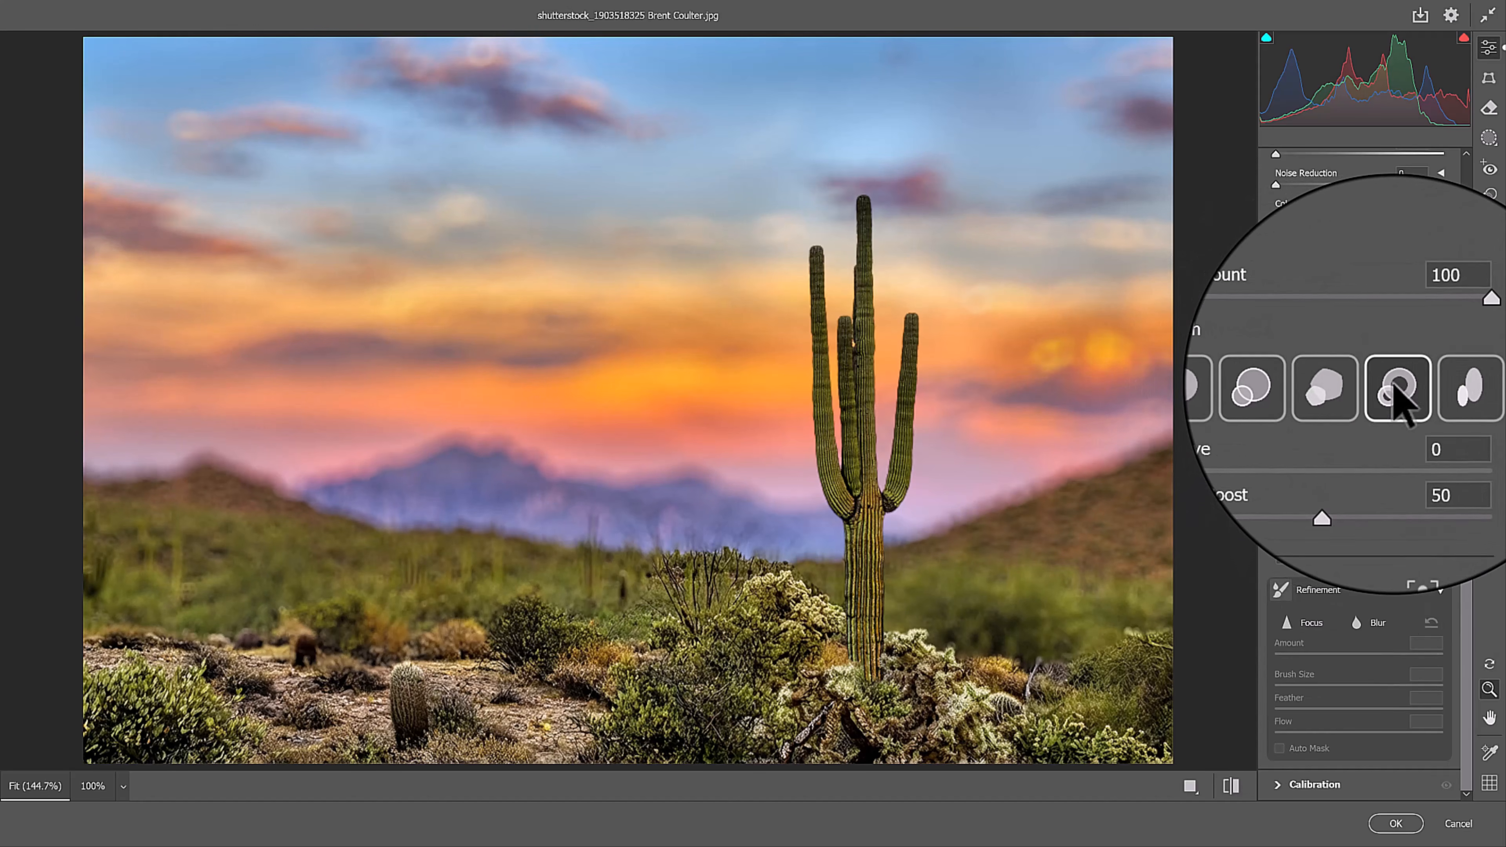
{"action": "left_click", "coordinate": [1434, 395]}
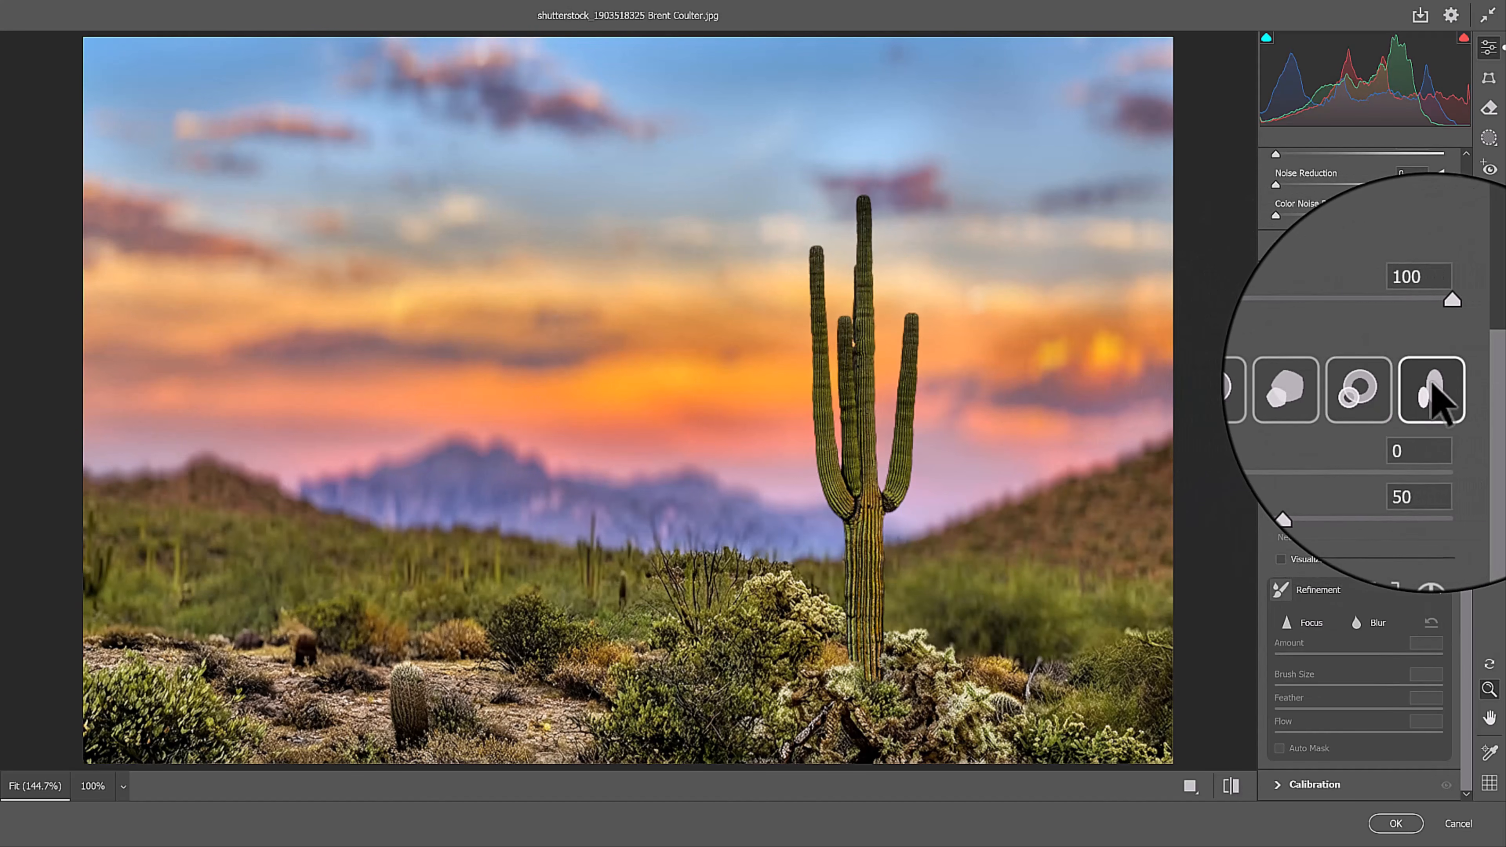
Step: Choose the second Bokeh style and set up the Focus refinement brush with Brush Size 13 and Feather 58
{"action": "left_click", "coordinate": [1319, 393]}
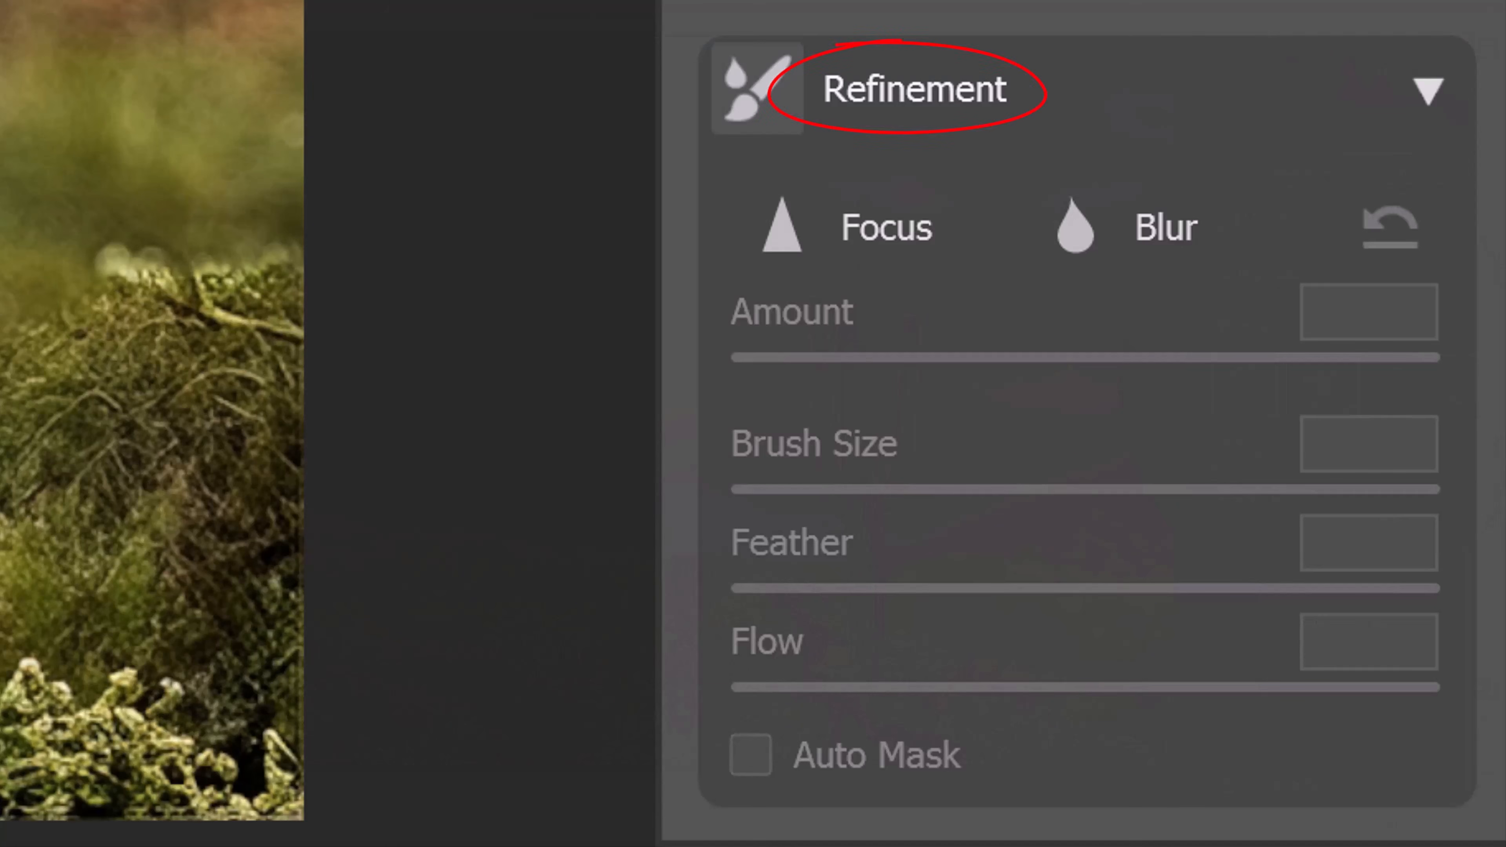
{"action": "left_click", "coordinate": [890, 244]}
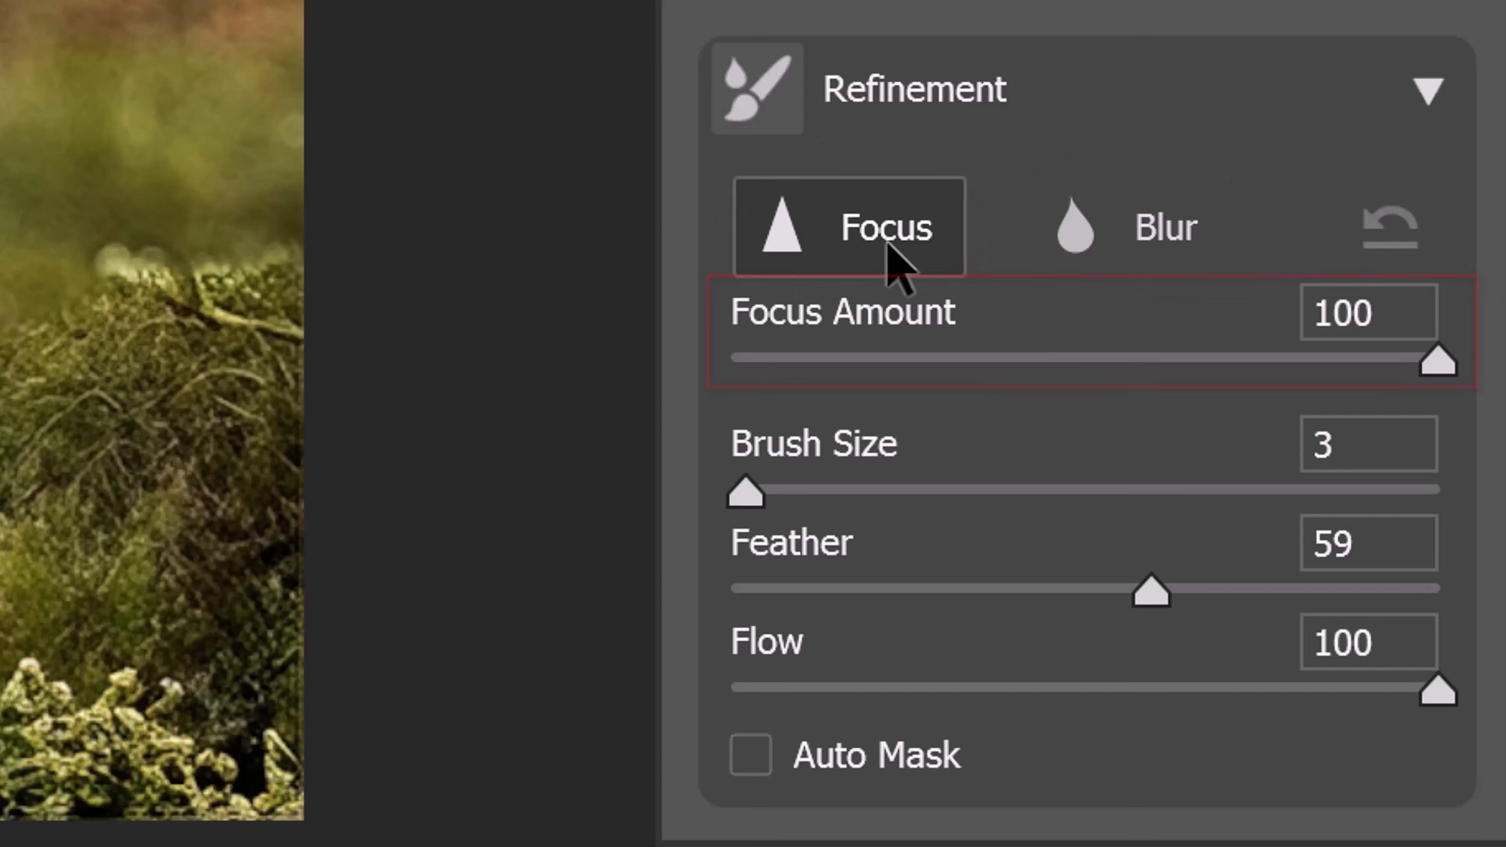
{"action": "mouse_move", "coordinate": [746, 493]}
{"action": "left_mouse_down"}
{"action": "mouse_move", "coordinate": [951, 478]}
{"action": "mouse_move", "coordinate": [815, 489]}
{"action": "left_mouse_up"}
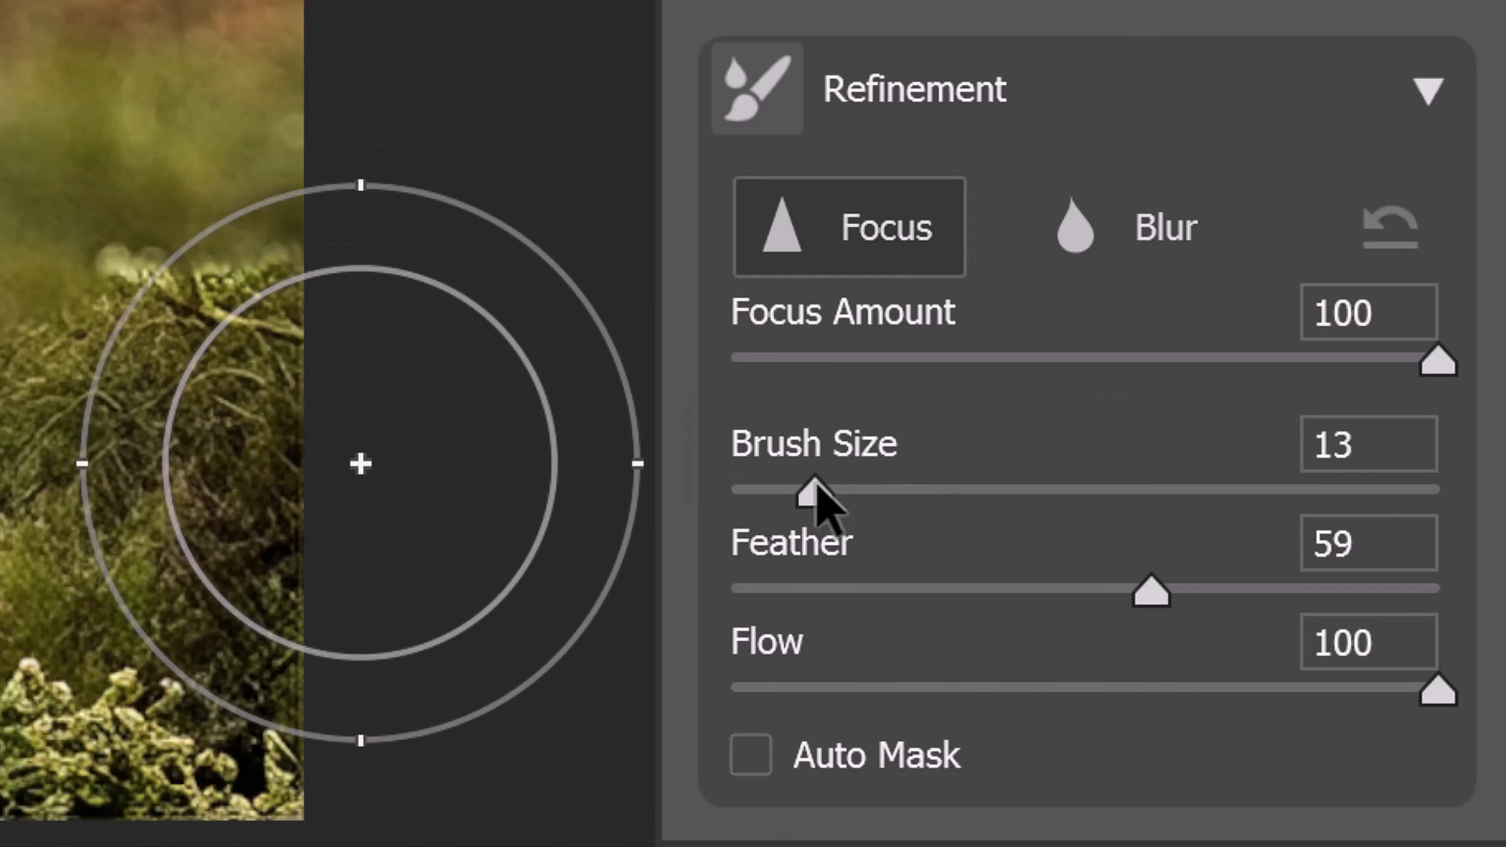
{"action": "mouse_move", "coordinate": [1150, 594]}
{"action": "left_mouse_down"}
{"action": "mouse_move", "coordinate": [760, 578]}
{"action": "mouse_move", "coordinate": [1449, 509]}
{"action": "mouse_move", "coordinate": [1366, 509]}
{"action": "mouse_move", "coordinate": [1144, 554]}
{"action": "left_mouse_up"}
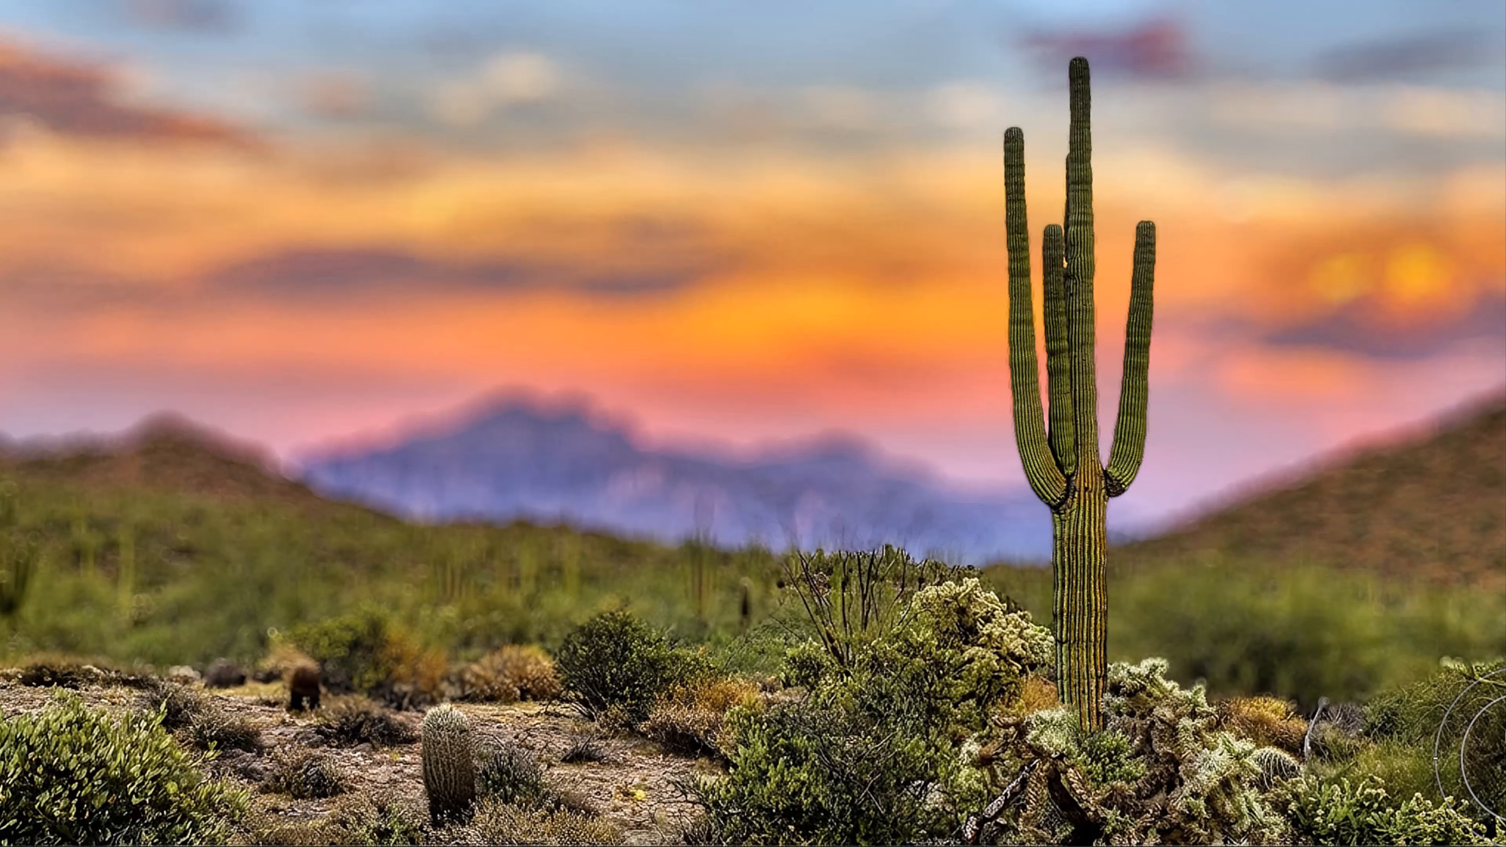
Step: Adjust the refinement brush's Flow and apply the Camera Raw Lens Blur to the cactus photo
{"action": "mouse_move", "coordinate": [1393, 691]}
{"action": "left_mouse_down"}
{"action": "mouse_move", "coordinate": [1148, 660]}
{"action": "mouse_move", "coordinate": [3, 653]}
{"action": "left_mouse_up"}
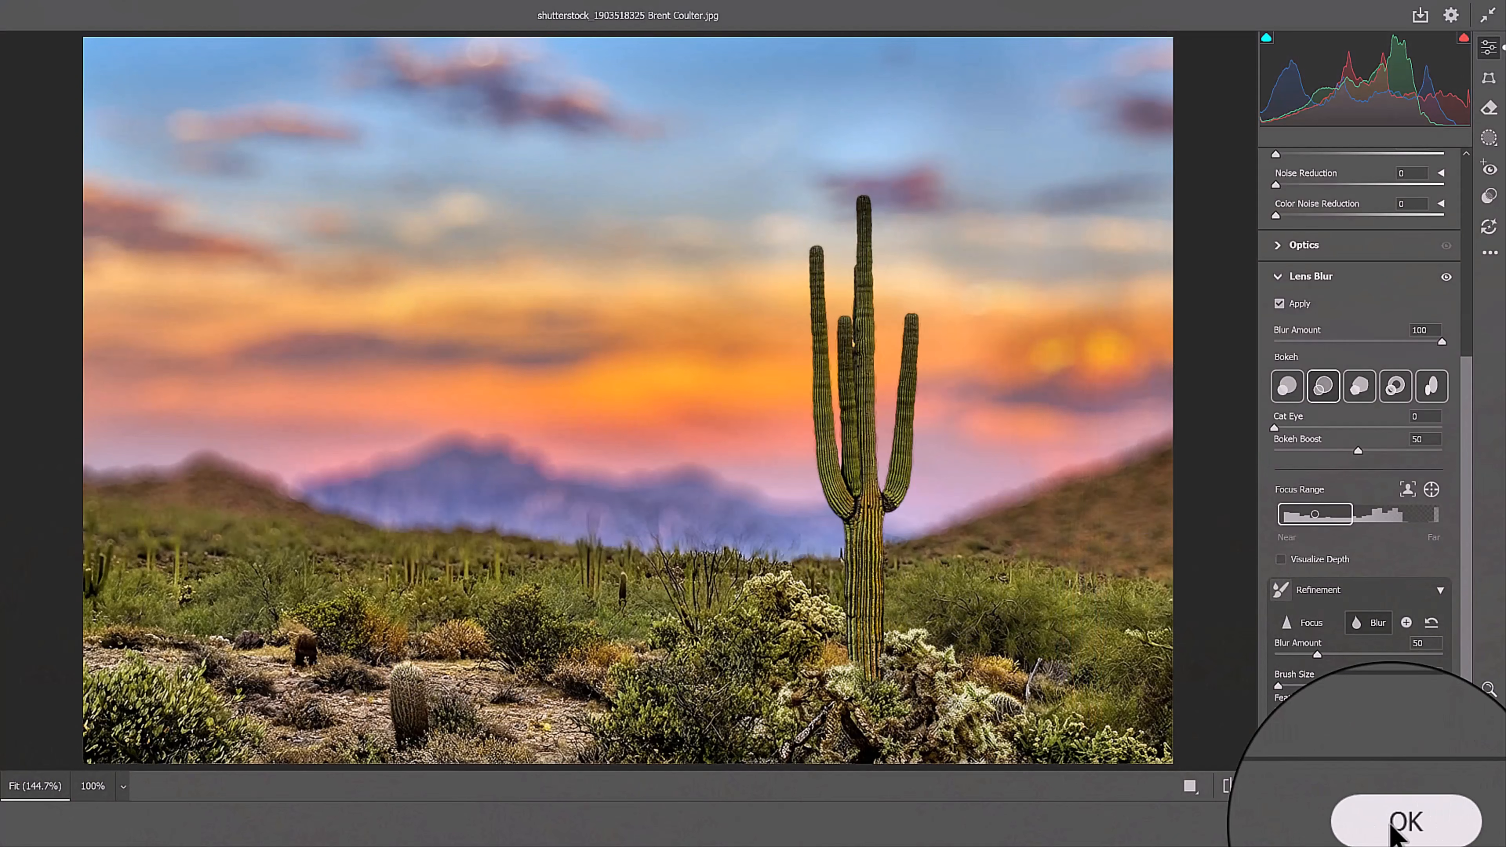
{"action": "left_click", "coordinate": [1391, 827]}
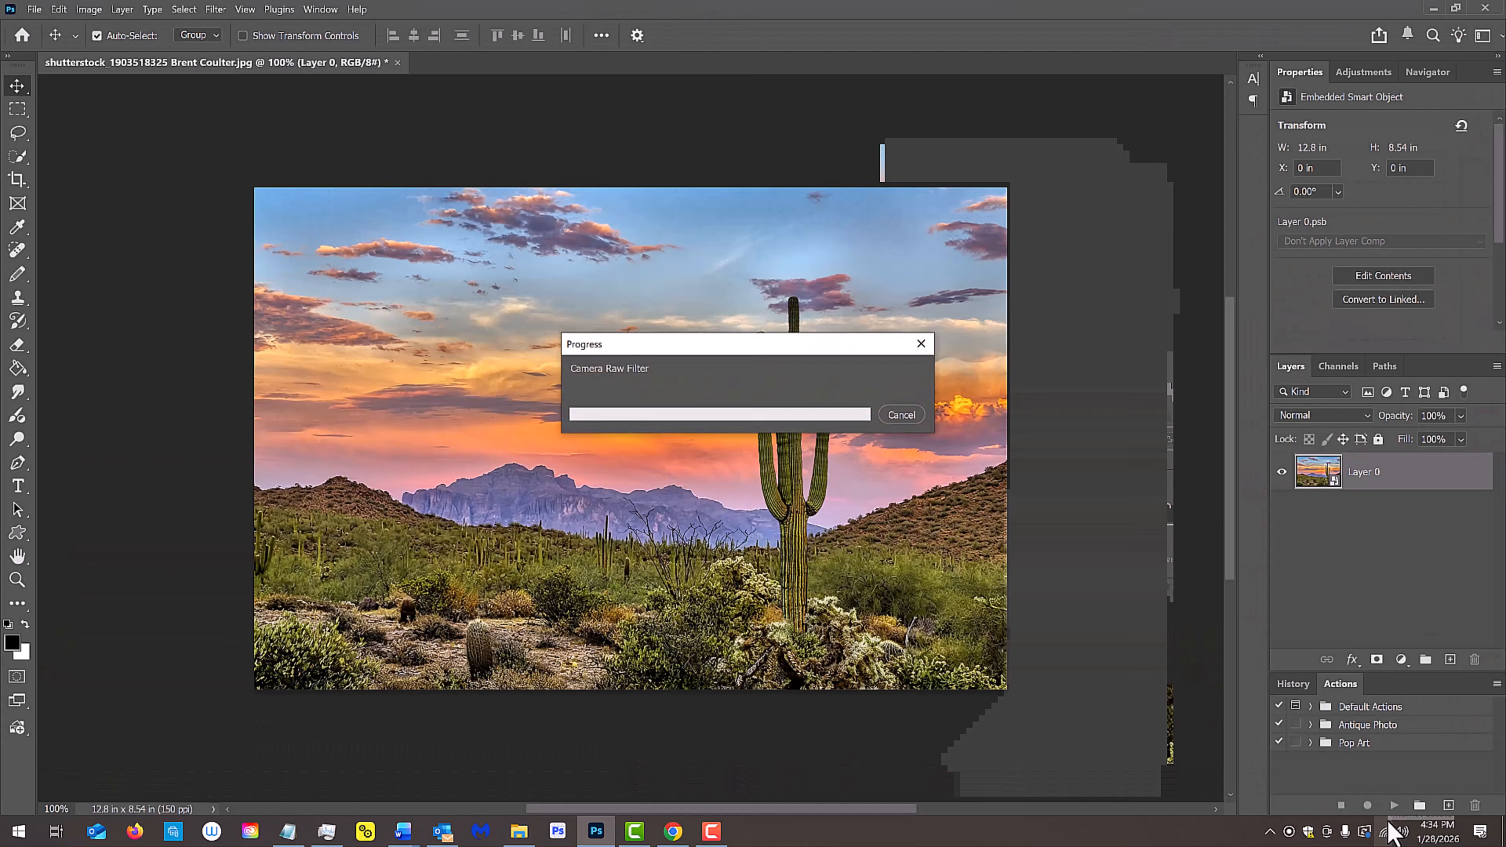